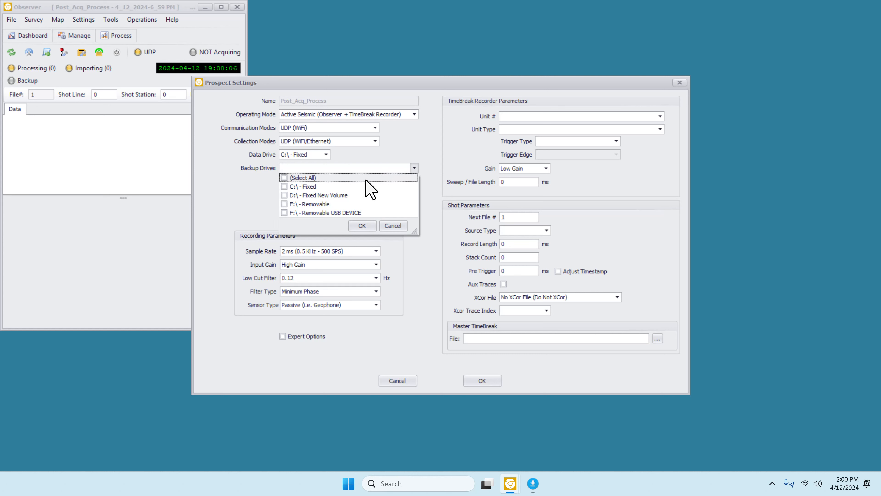
Step: Set the prospect's backup drive to D:\ - Fixed New Volume and enable Expert Options
click(297, 195)
click(360, 225)
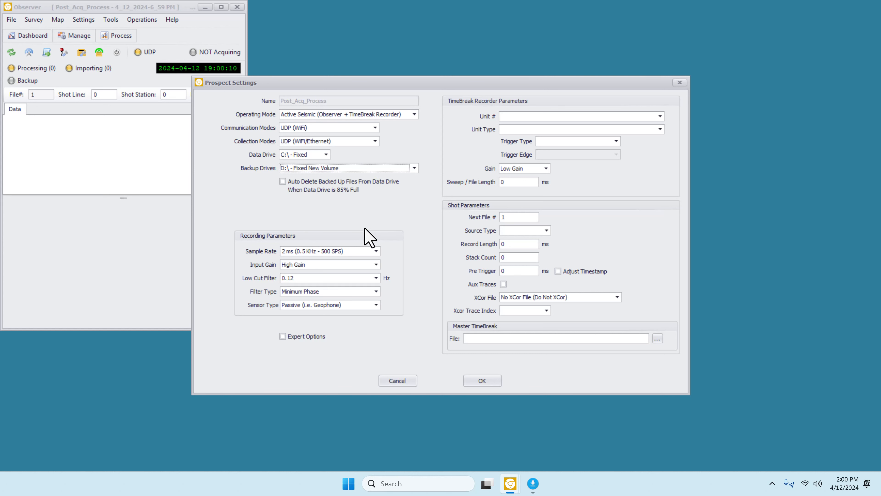
click(318, 336)
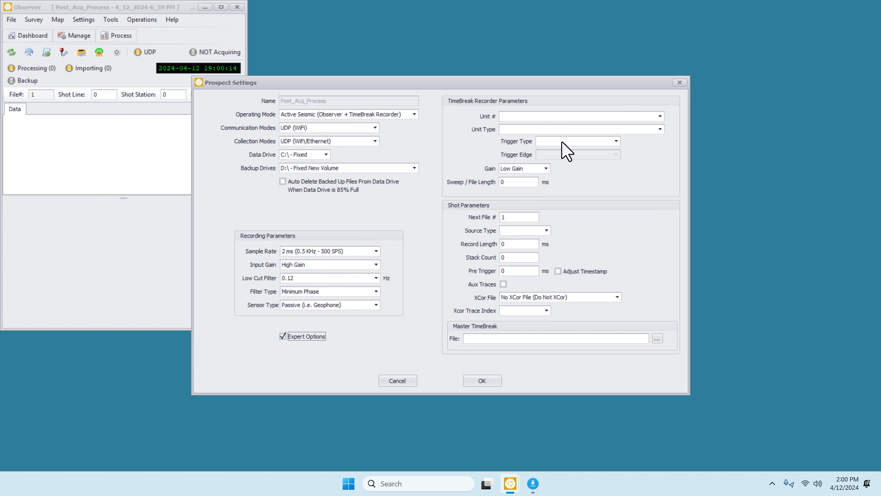
Step: Configure the TimeBreak recorder as Decoder (F3, BB3, RTM3) with Negative Edge trigger and a 20000 ms sweep/file length
click(580, 130)
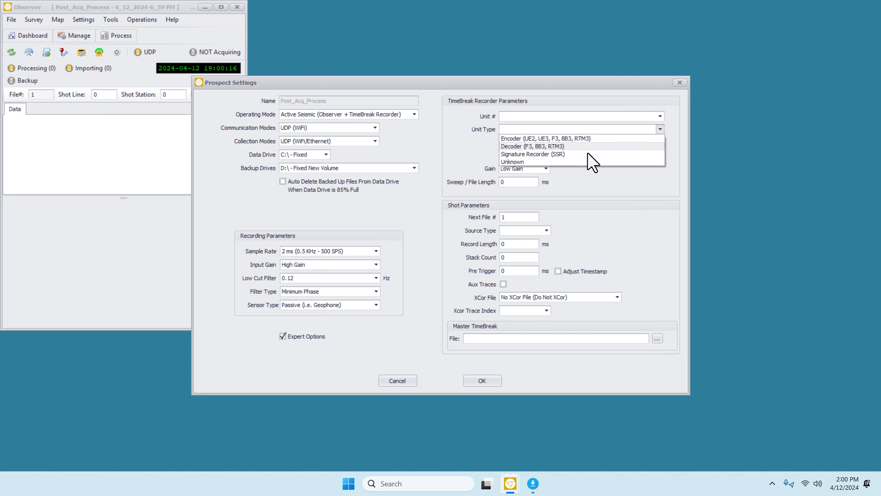
click(588, 148)
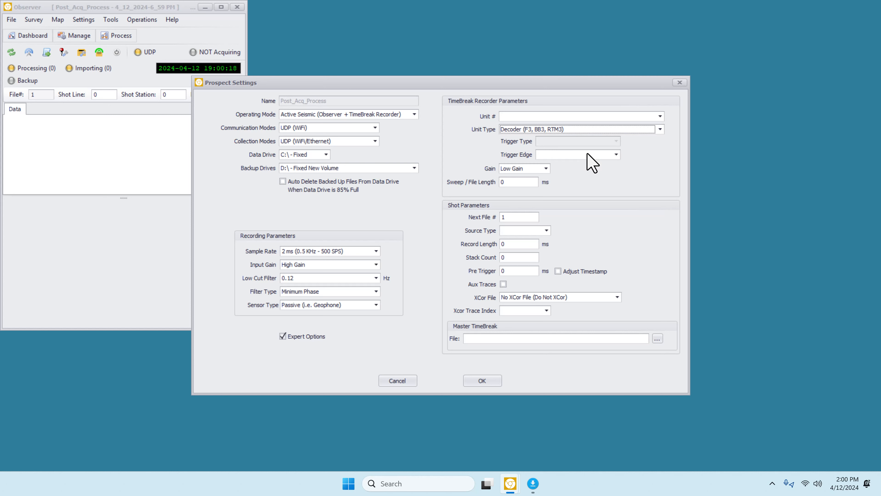
click(590, 161)
click(594, 163)
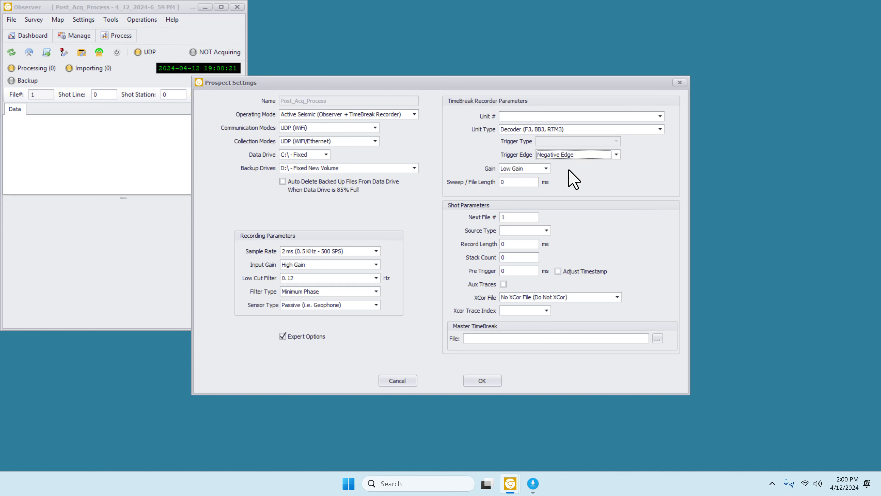
click(519, 182)
double_click(519, 182)
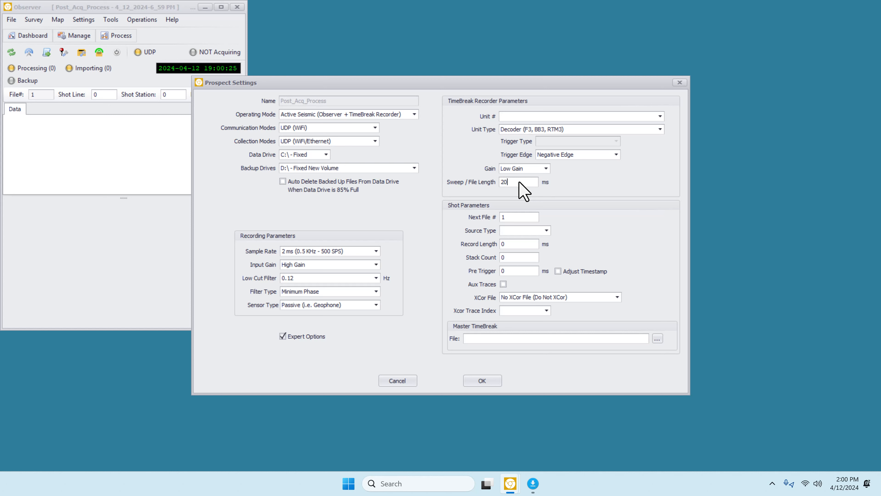
Step: Set the shot parameters to source type Vibroseis, record length 24000 ms and stack count 5
click(544, 230)
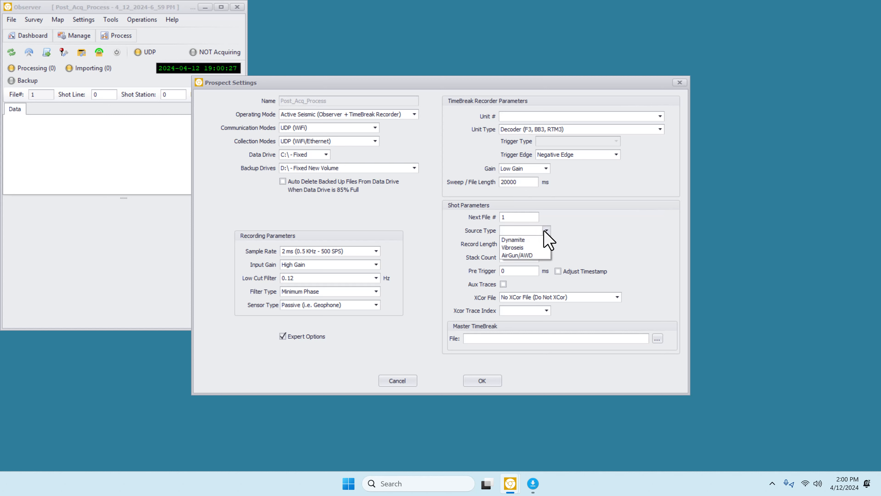
click(534, 245)
double_click(499, 244)
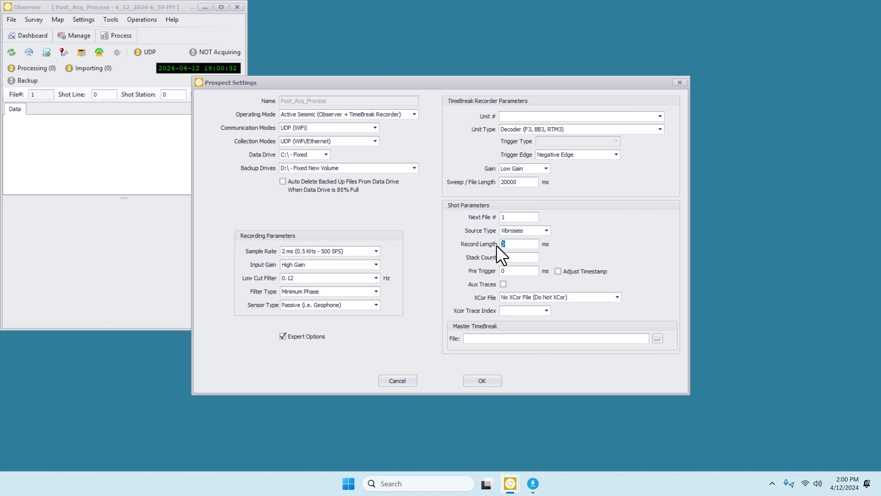
text(24000)
double_click(500, 257)
Step: Enable Aux Traces, set the XCor file to Source Controller TimeBreak with trace index 1, and accept the prospect settings
click(504, 284)
click(517, 297)
click(541, 321)
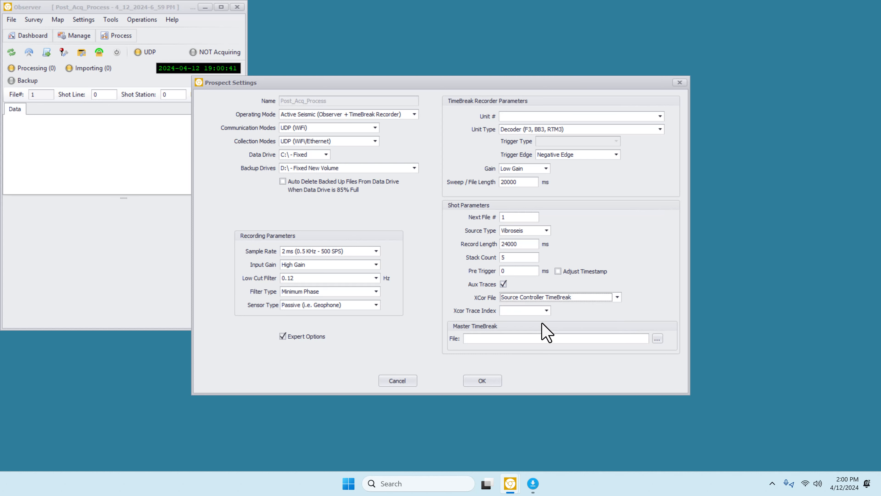
click(547, 310)
click(523, 319)
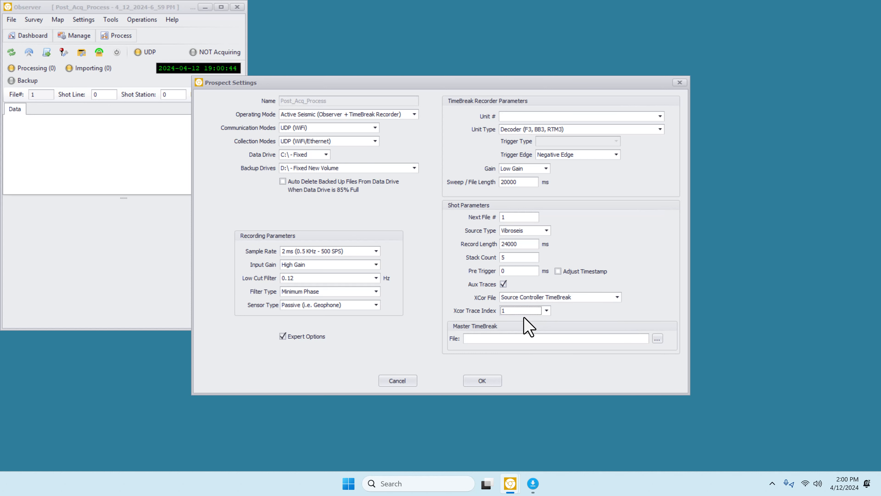
click(482, 380)
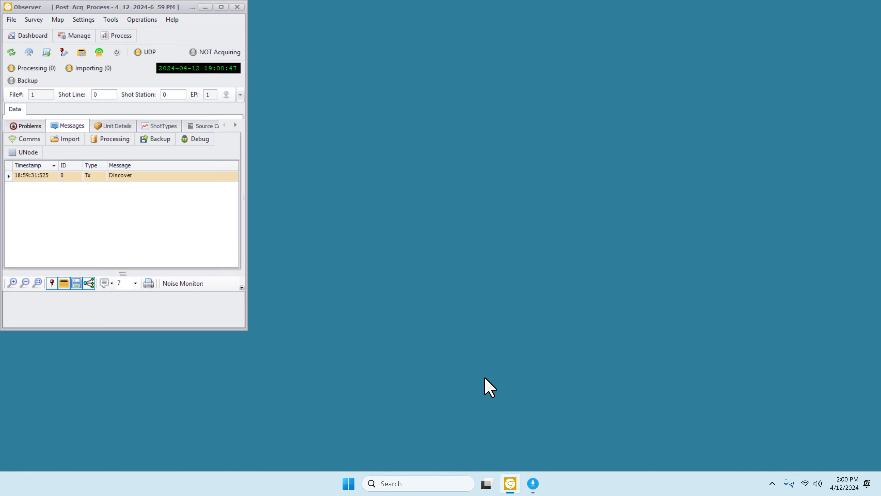
Step: Maximize the main window and start the survey script import for a SEG-P1 script in WGS84
click(221, 7)
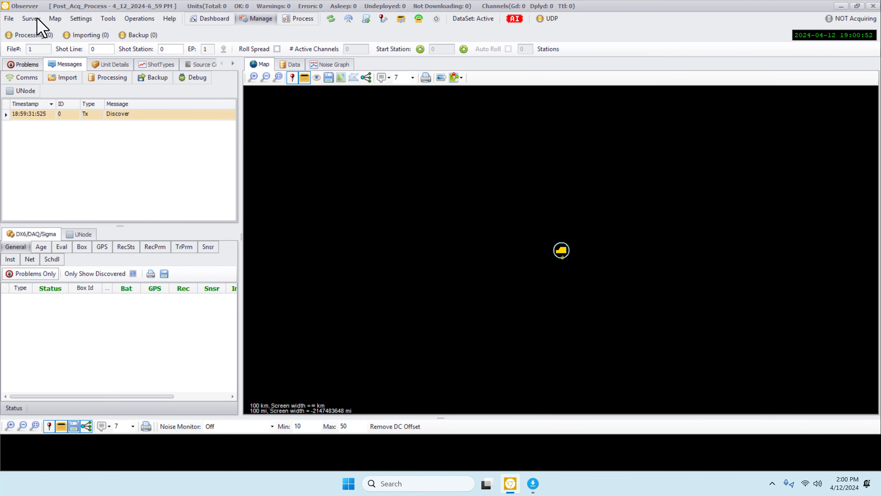
click(32, 19)
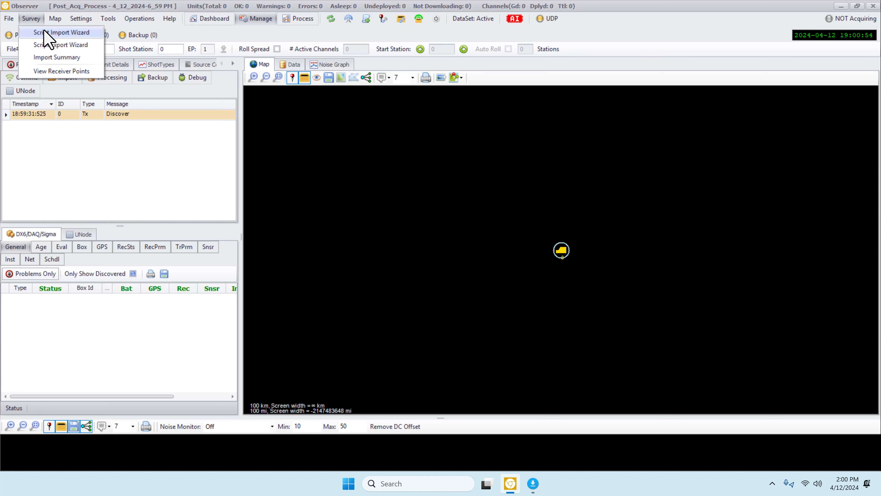
click(45, 34)
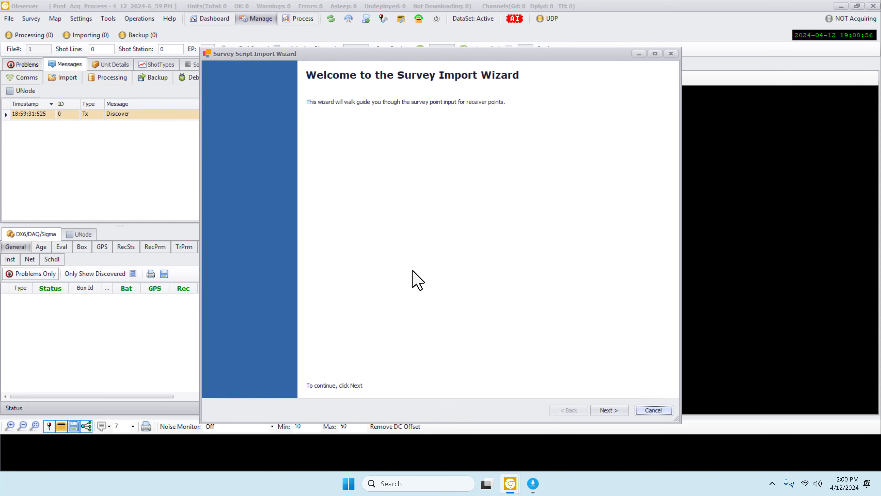
click(609, 410)
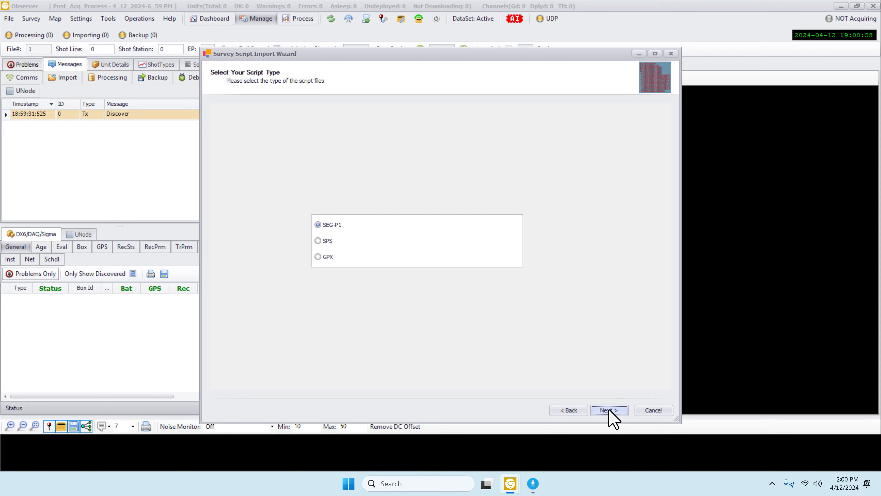
click(610, 410)
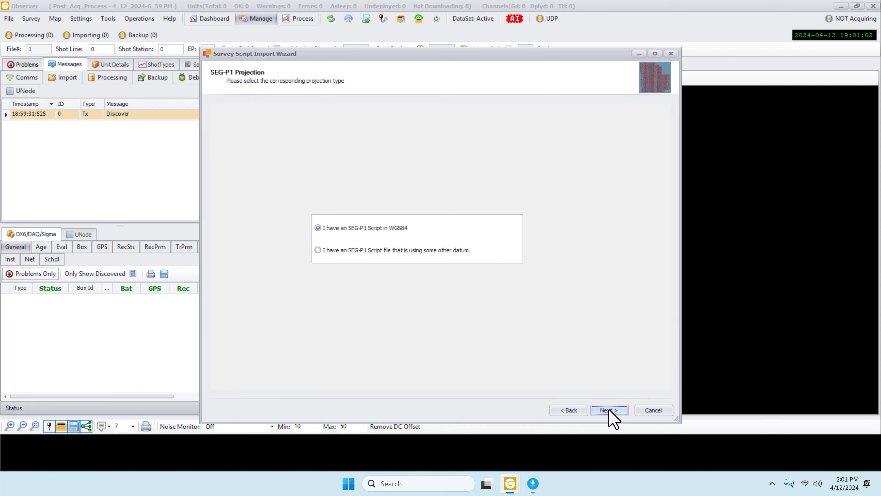
click(609, 410)
Step: Load Reciever_Points_WGS84.sp1 from New folder as the receiver file and check the header lines in its preview
click(552, 117)
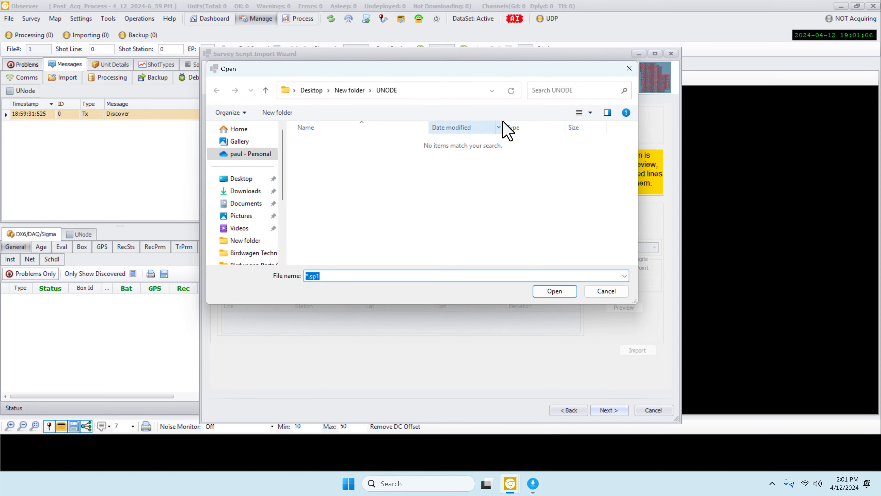
click(349, 91)
double_click(348, 165)
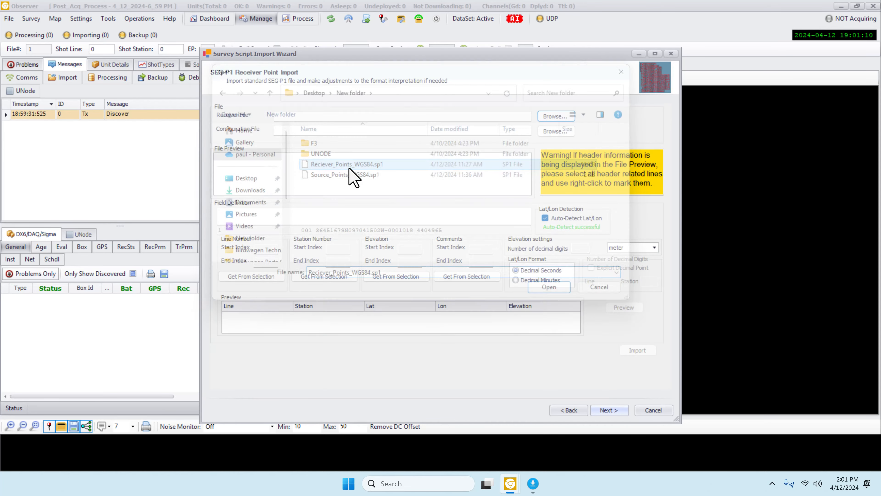
scroll(527, 166, down, 1)
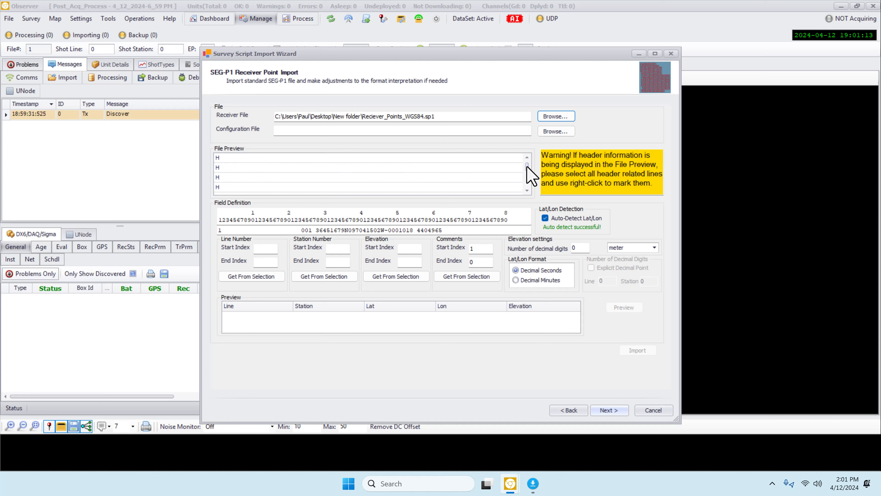
click(527, 190)
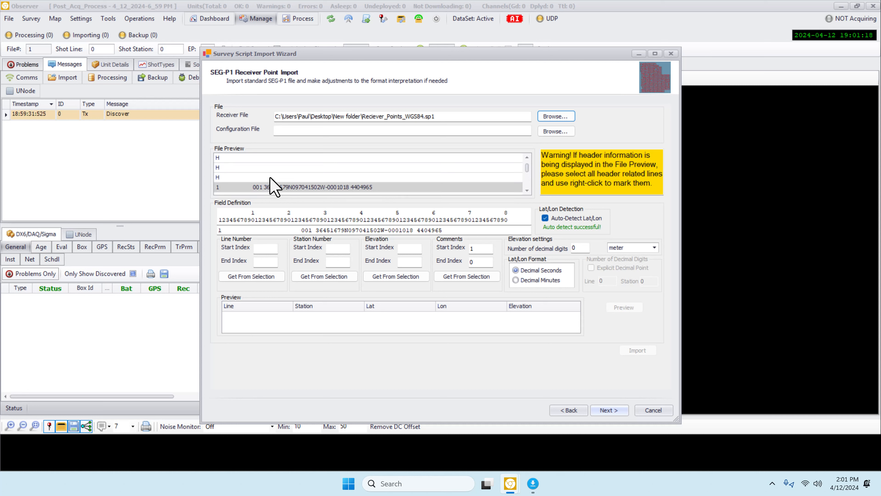
right_click(234, 177)
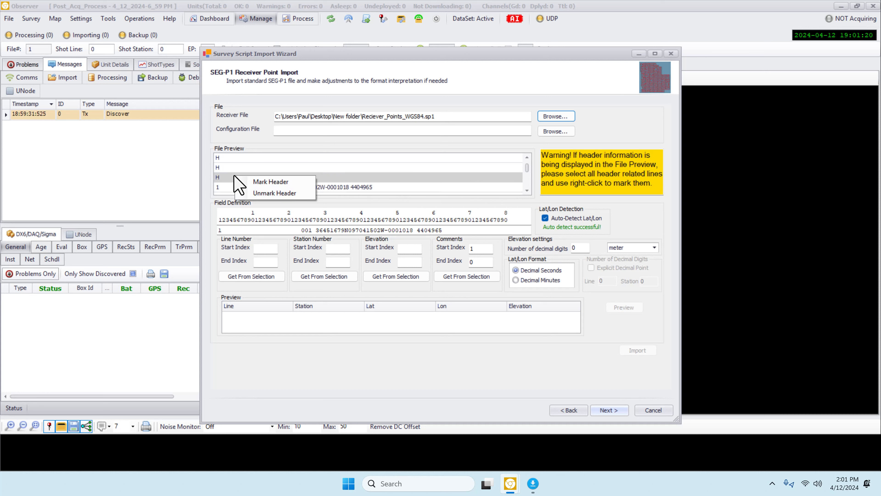
click(234, 177)
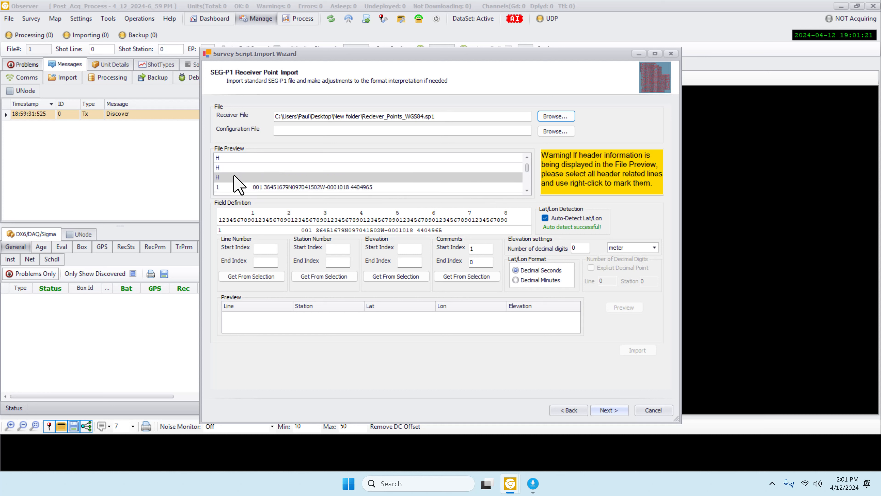
Step: Define the field positions from the sample row: line number 1 to 1, station number 24 to 26, elevation 48 to 54
double_click(220, 230)
click(238, 276)
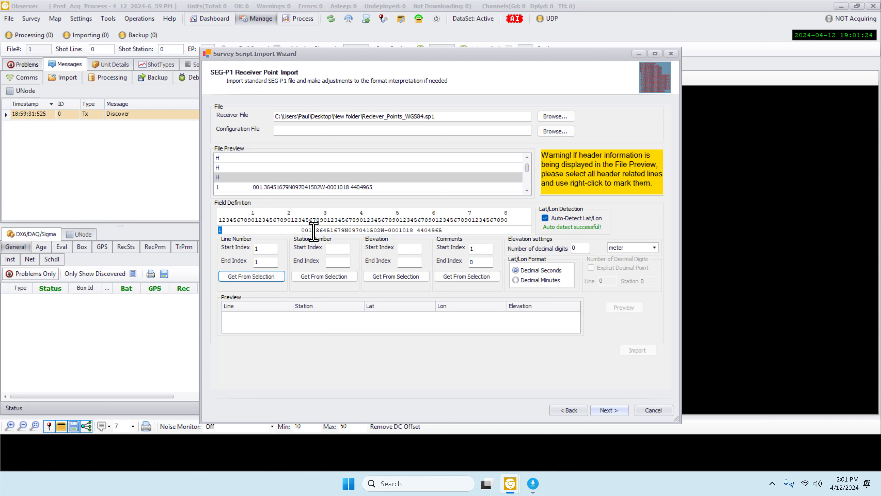
drag(314, 230, 298, 230)
click(317, 277)
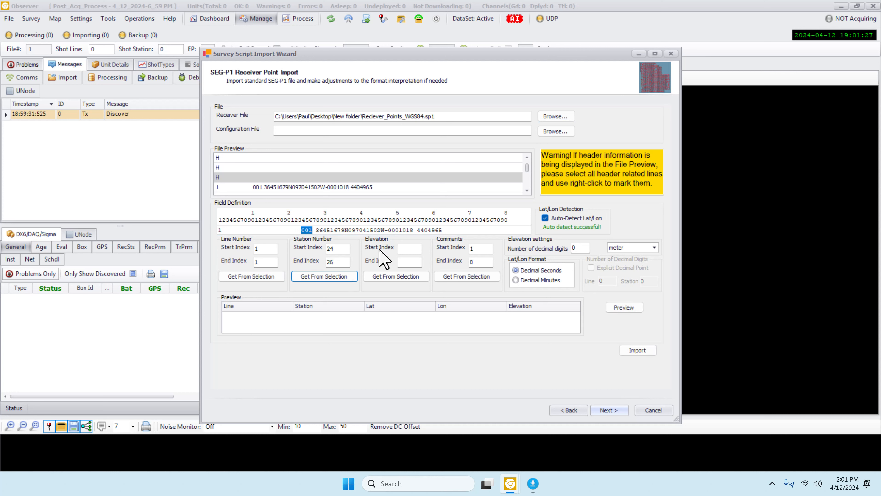
drag(414, 230, 388, 230)
click(391, 277)
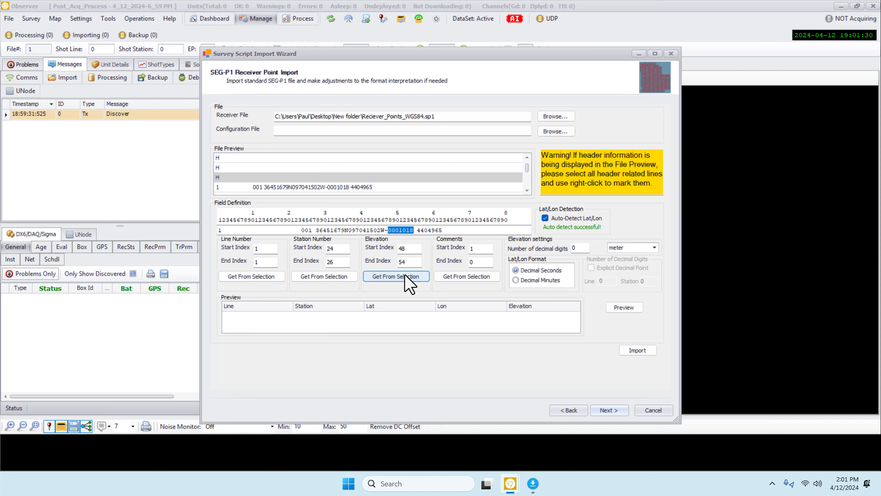
Step: Set the elevation unit to feet, preview and import the receiver points, and finish the import wizard
click(652, 250)
click(645, 263)
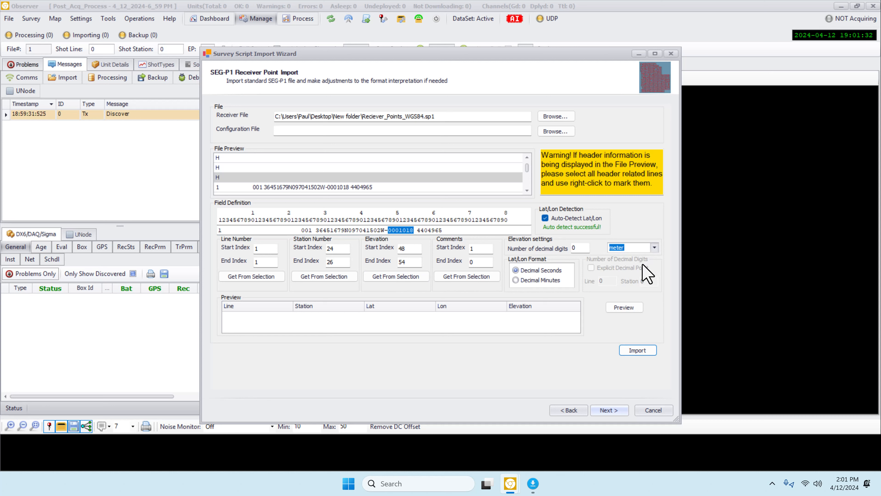
click(618, 308)
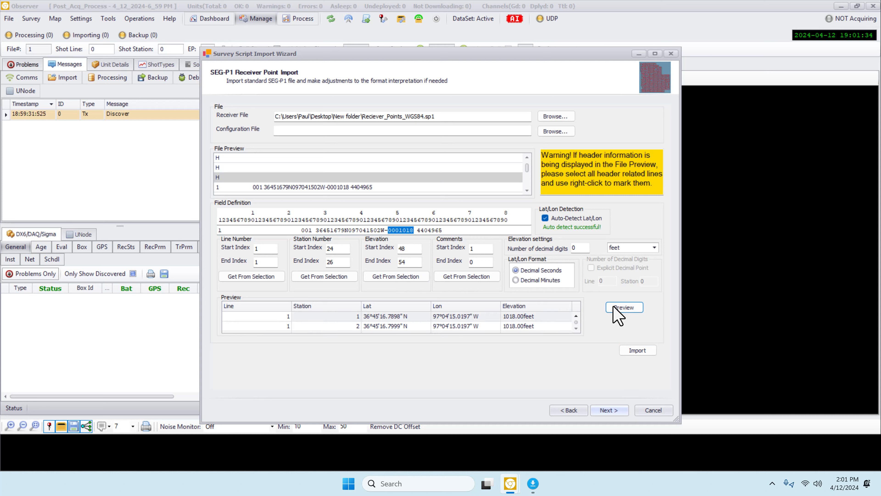
click(639, 348)
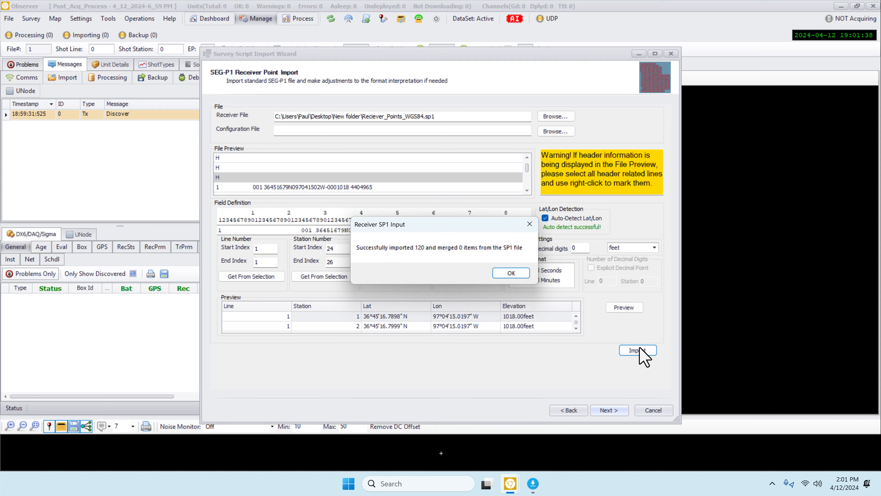
click(523, 274)
click(616, 412)
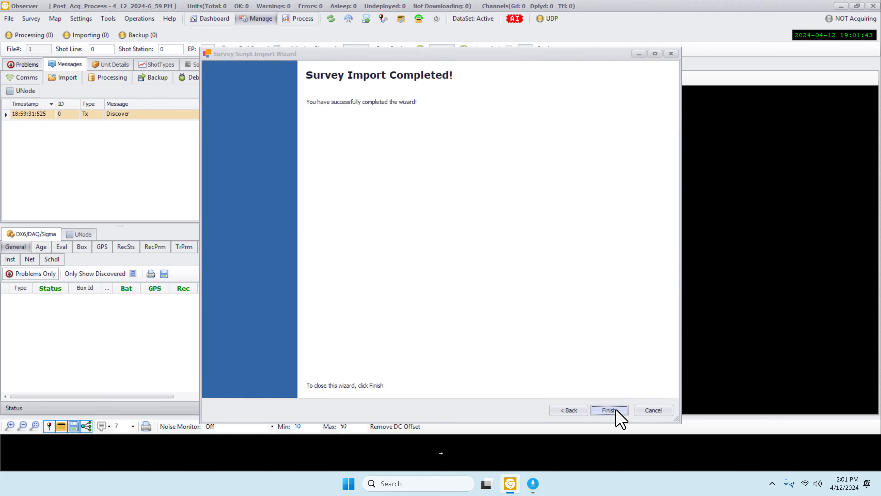
click(609, 410)
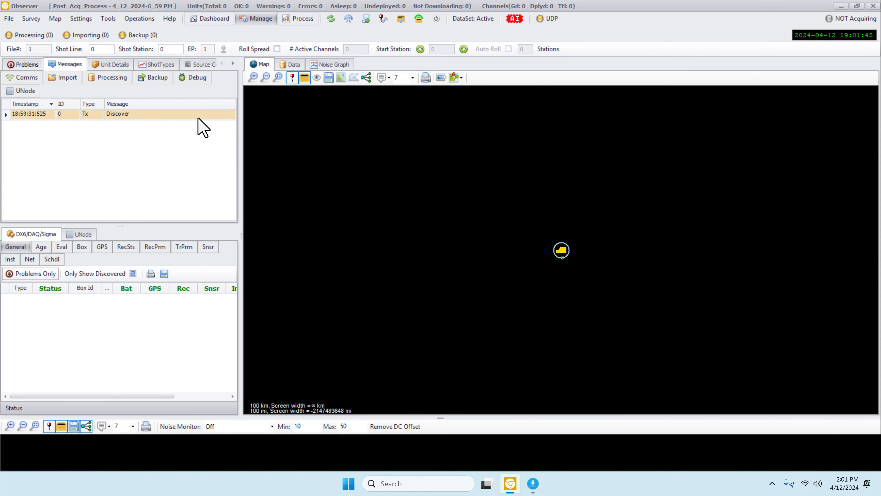
Step: Review the list of imported receiver points and close it
click(30, 18)
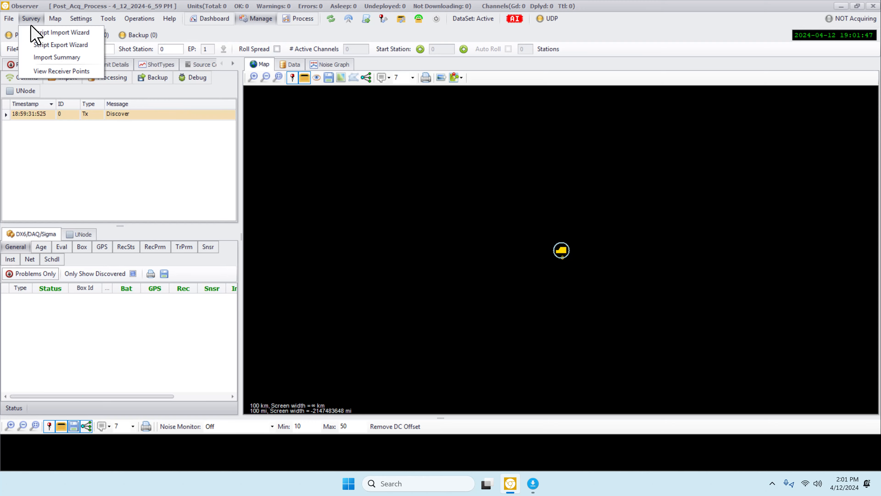
click(48, 71)
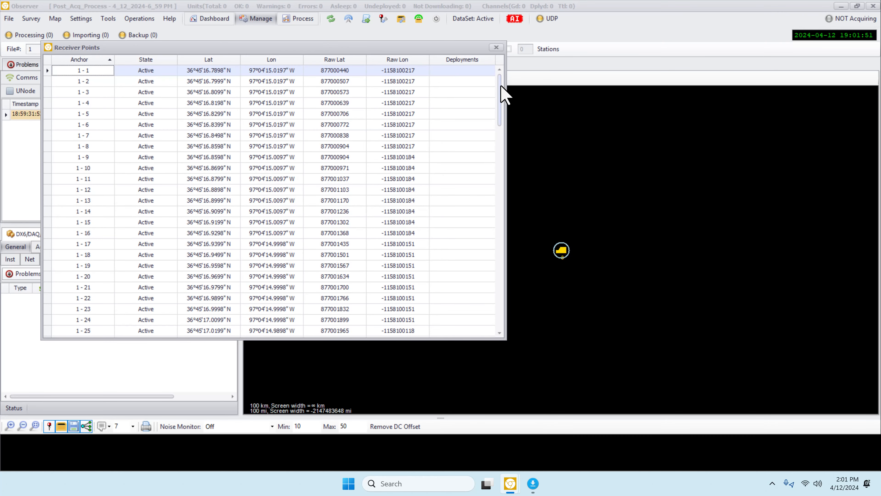
drag(502, 87, 501, 272)
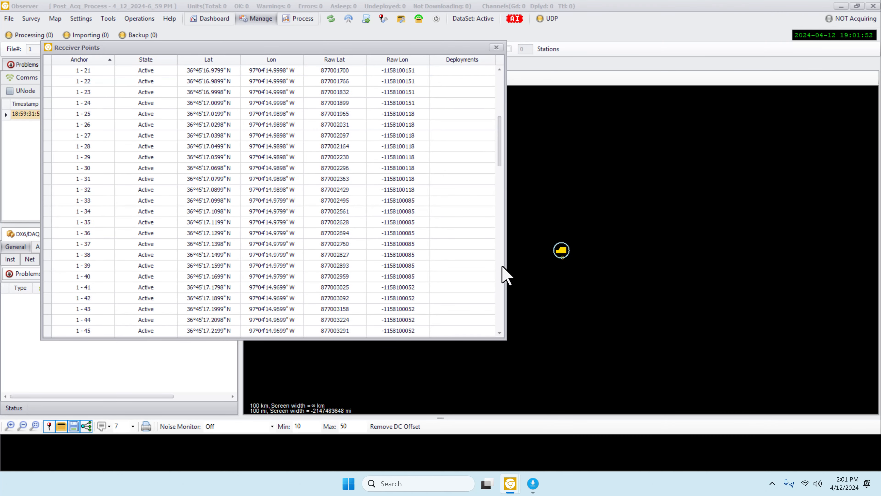
click(496, 47)
Step: Import the source points from Source_Points_WGS84.sp1 with line number 1 to 1, station number 26 to 26 and elevation 49 to 55 in feet
click(299, 19)
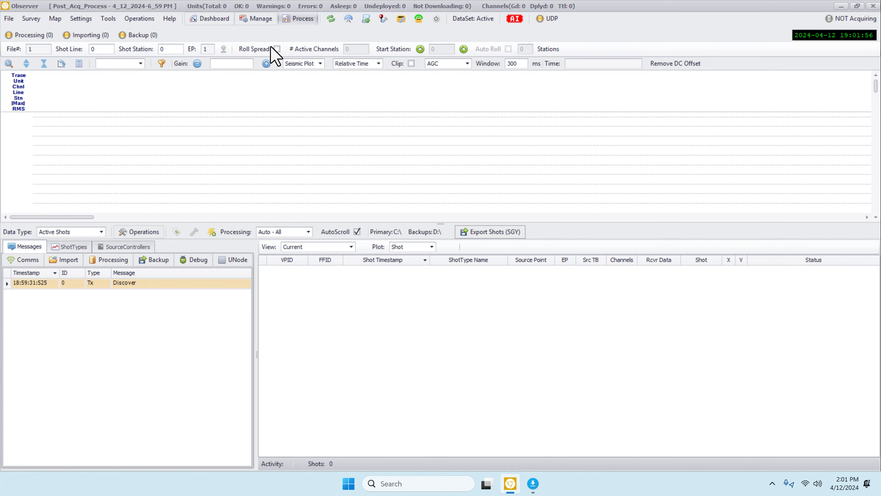
click(141, 232)
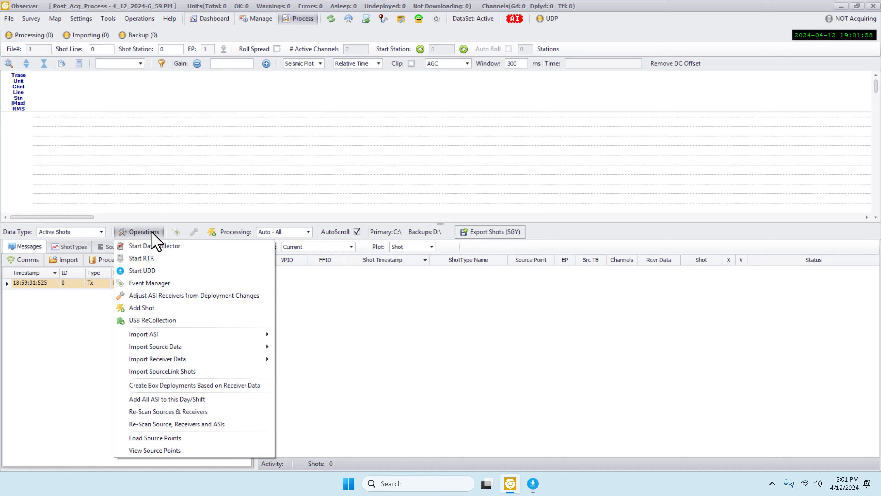
click(154, 438)
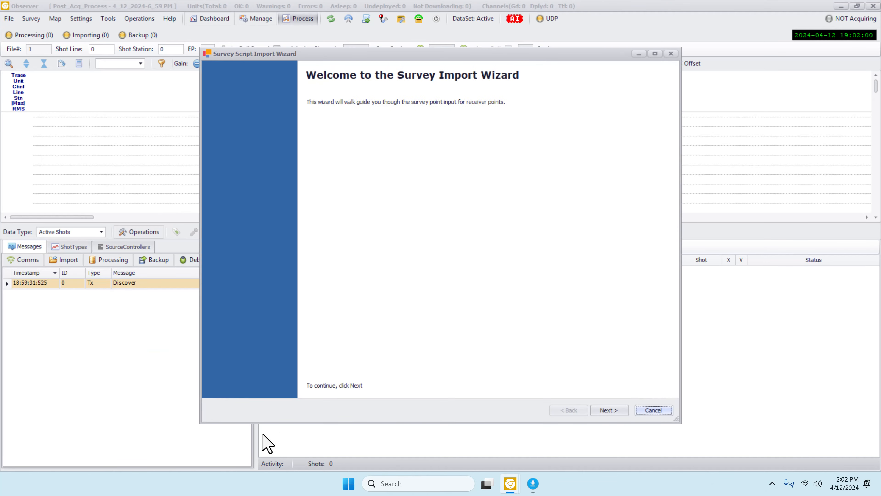
click(606, 411)
click(606, 411)
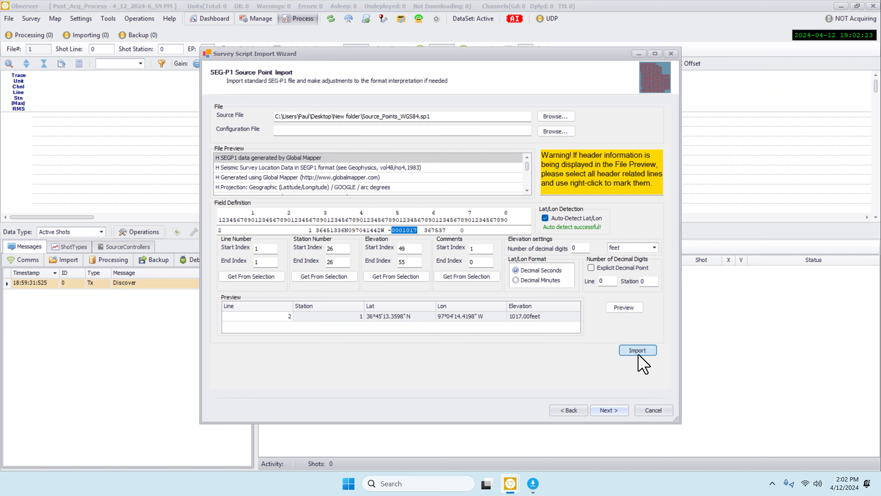
click(626, 349)
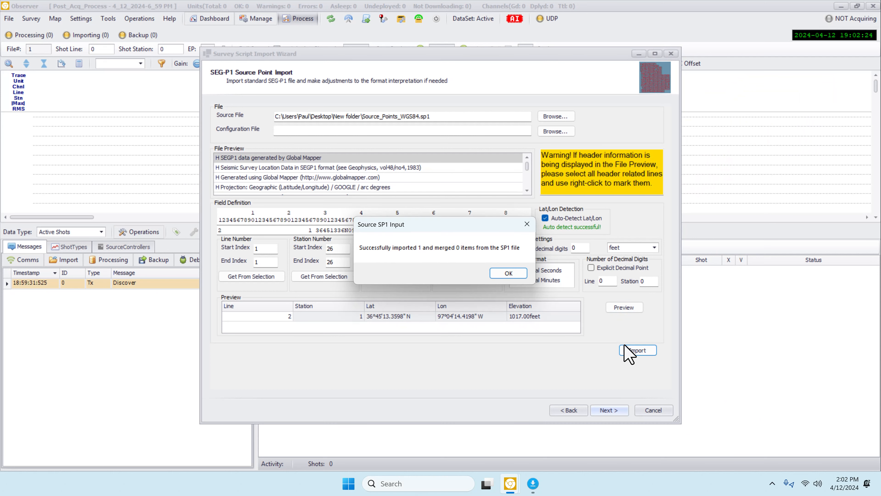
click(522, 275)
click(608, 411)
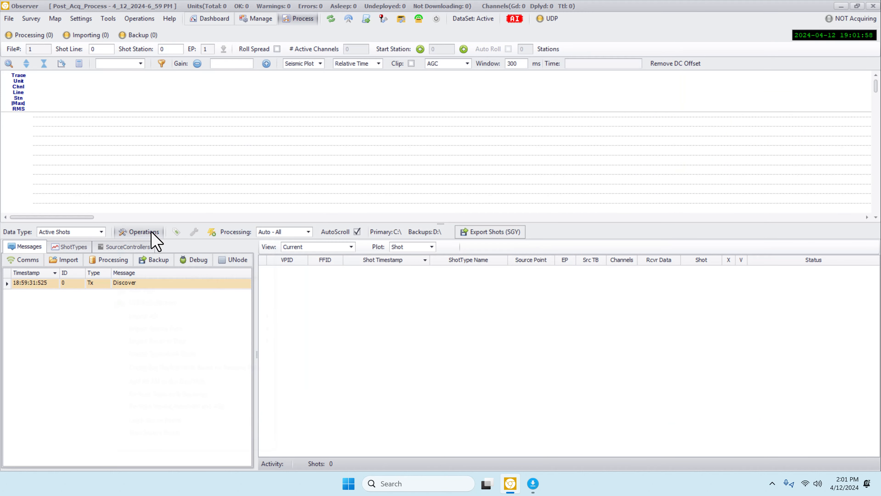
click(152, 231)
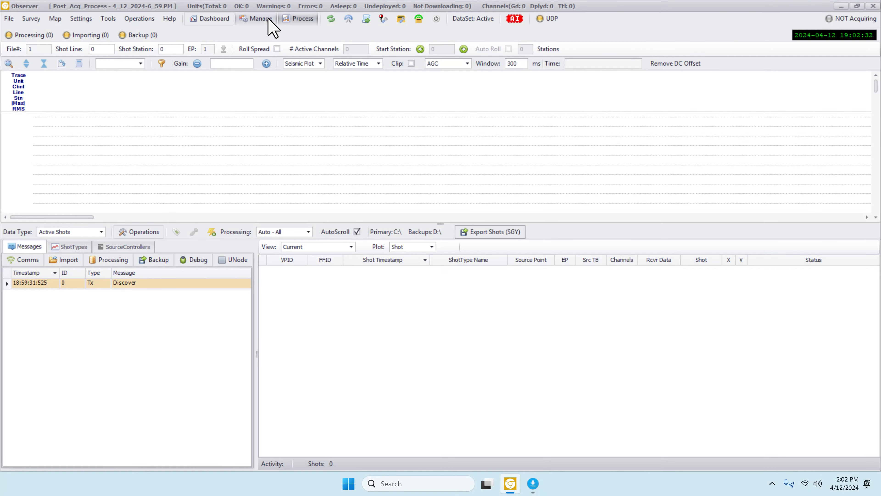
Step: Fit the map to the project, download its satellite map image and show it behind the receiver line
click(258, 19)
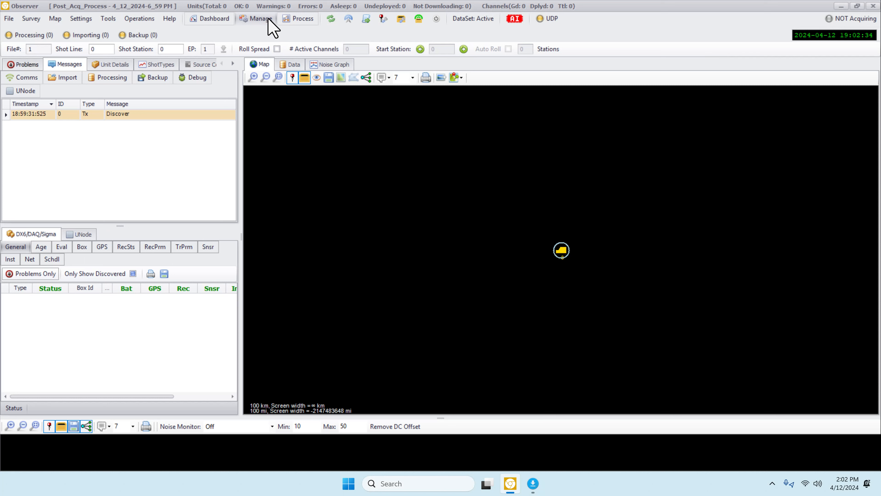
click(278, 77)
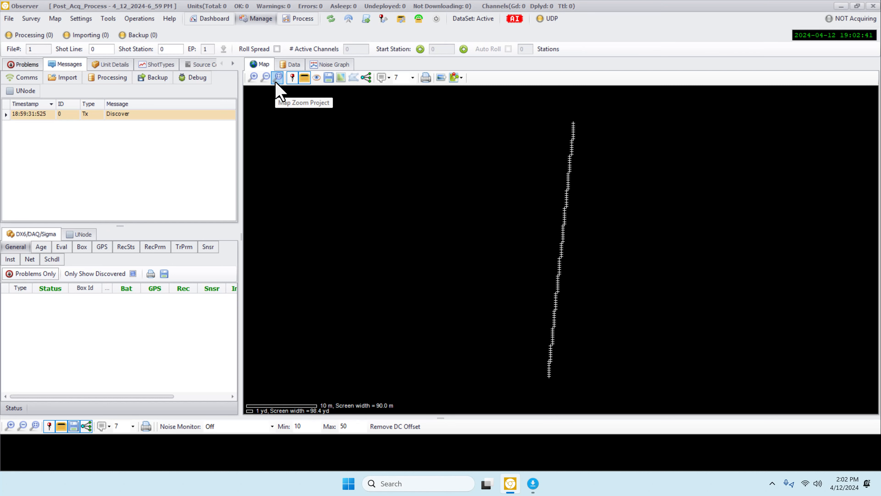
click(456, 78)
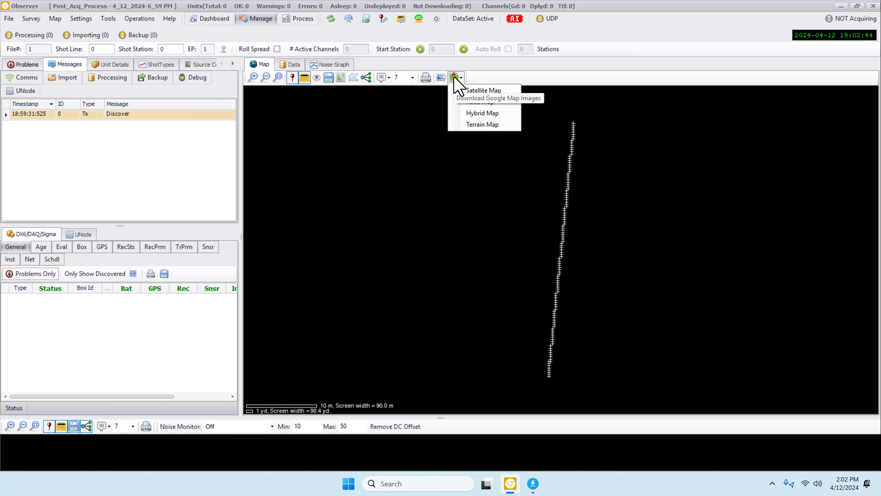
click(485, 91)
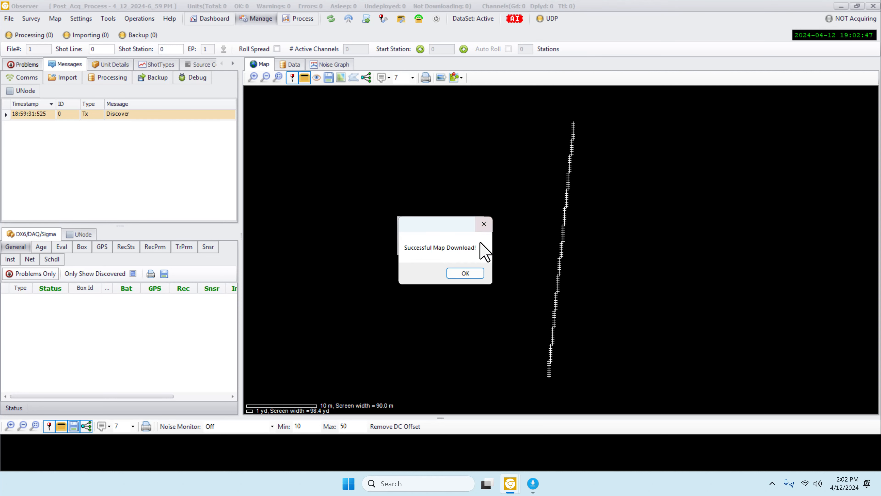
click(476, 274)
click(344, 77)
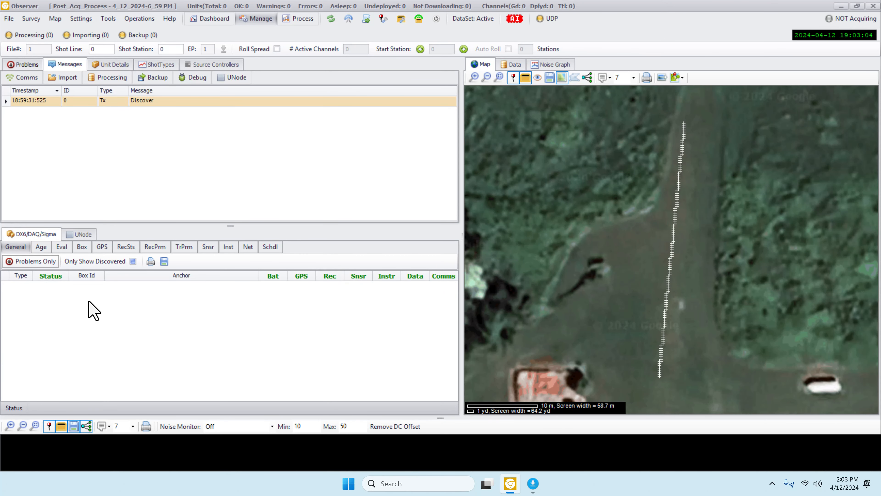
Step: Add an autonomous unit without communications, with serial number 2011 and 120 channels
right_click(93, 310)
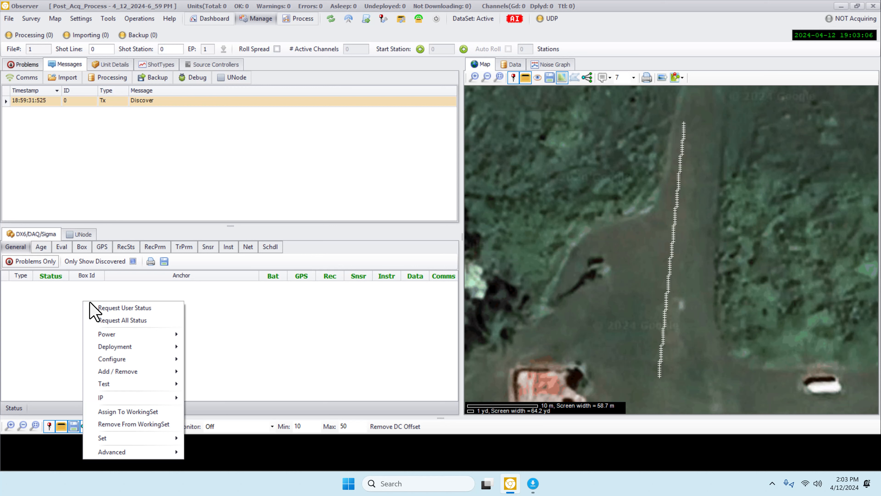
mouse_move(140, 372)
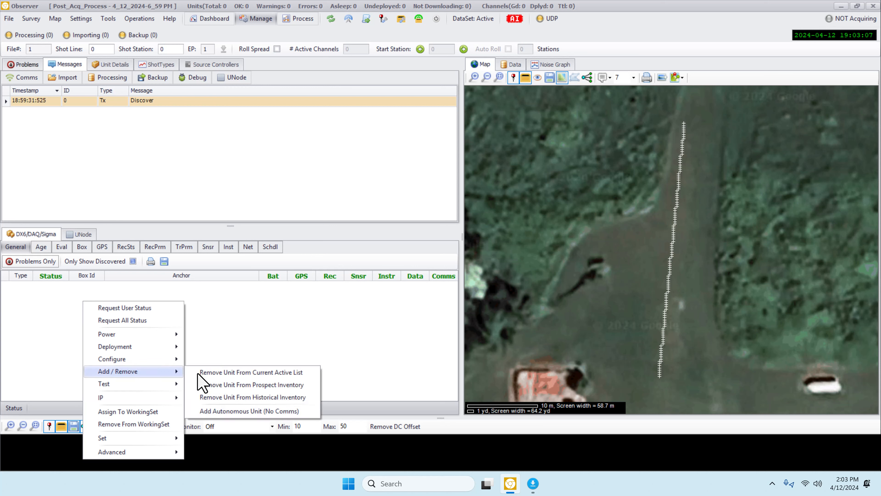
click(247, 410)
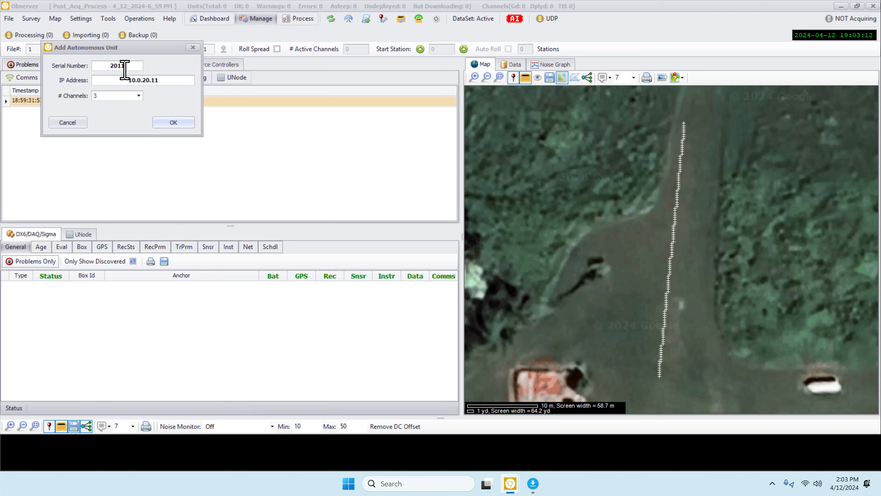
click(130, 96)
click(173, 122)
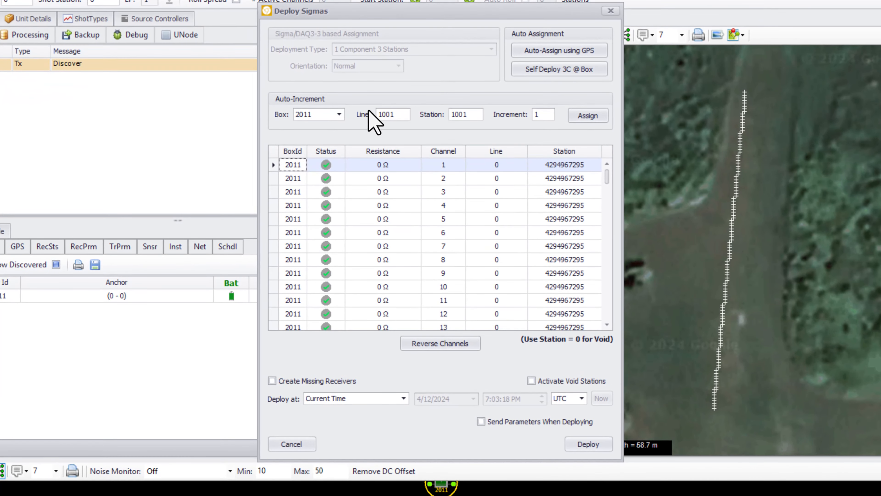
Step: Assign the channels of box 2011 to line 1 starting at station 1 with increment 1, and check the list to its end
drag(399, 115, 379, 115)
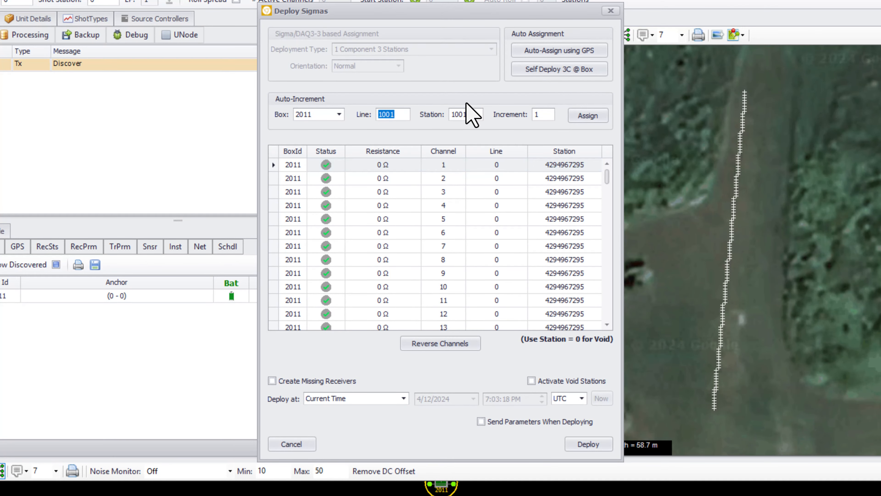
text(1)
drag(475, 115, 451, 114)
text(1)
click(587, 118)
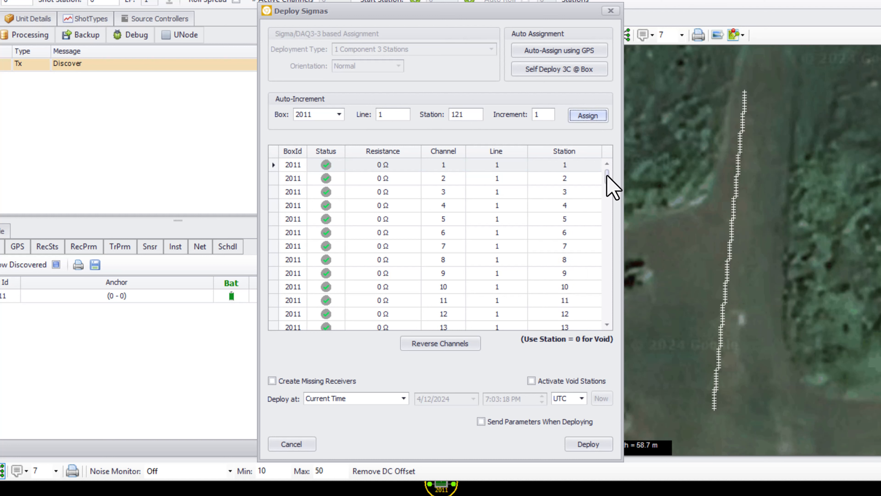
drag(607, 178, 607, 312)
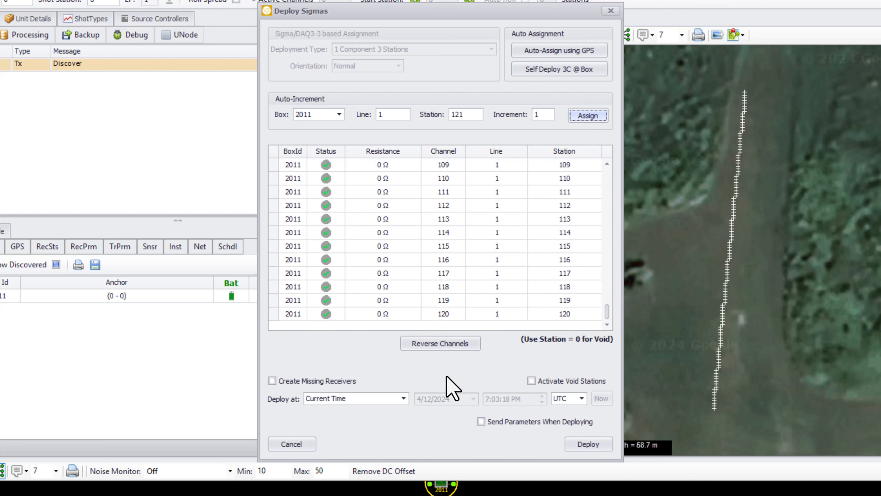
Step: Deploy box 2011 at the specified time of 4/9/2024, 7:00:00 PM UTC
click(403, 398)
click(386, 418)
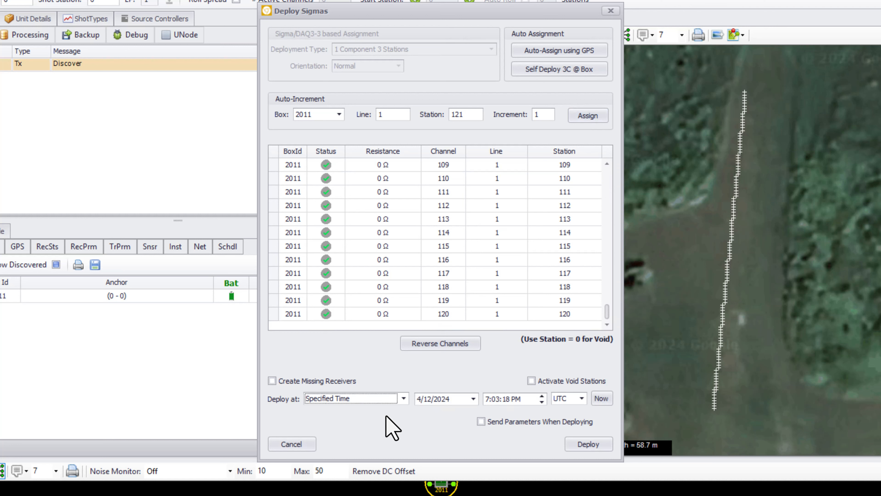
click(473, 398)
click(469, 306)
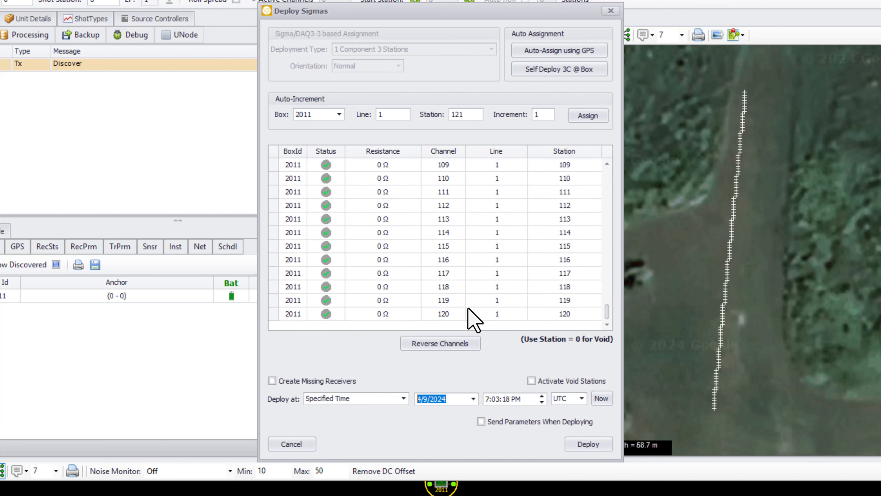
click(487, 402)
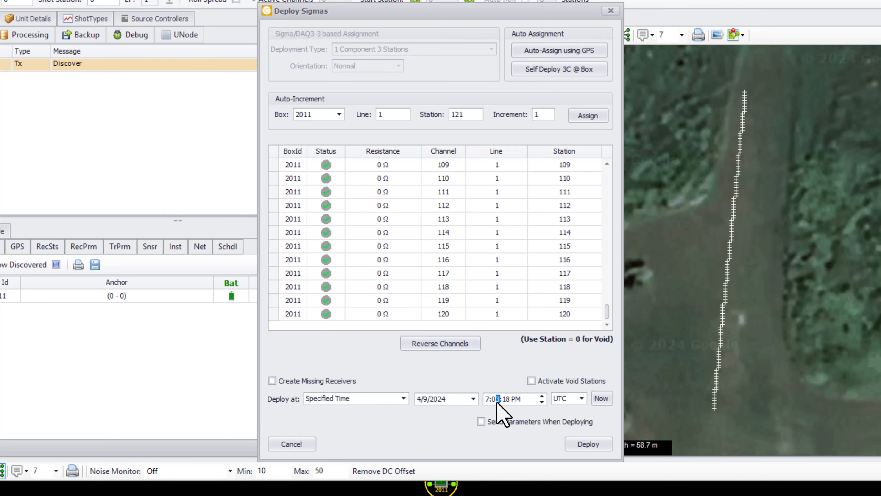
click(499, 402)
click(510, 399)
text(00)
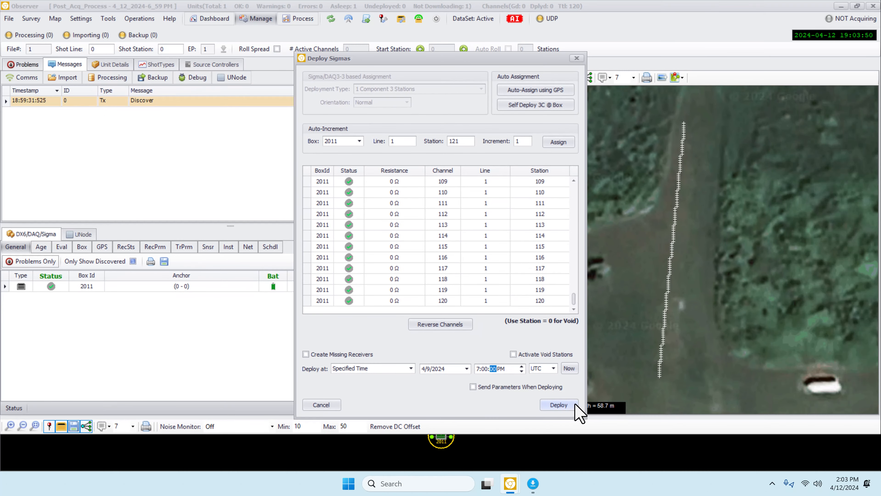
click(575, 406)
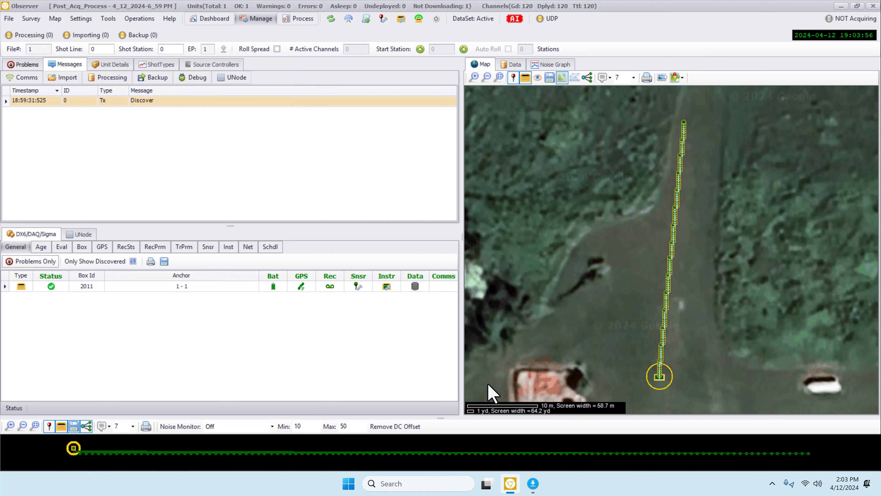
Step: Add a second autonomous unit with serial number 5081 and 12 channels, without deploying it to stations
right_click(319, 336)
mouse_move(357, 250)
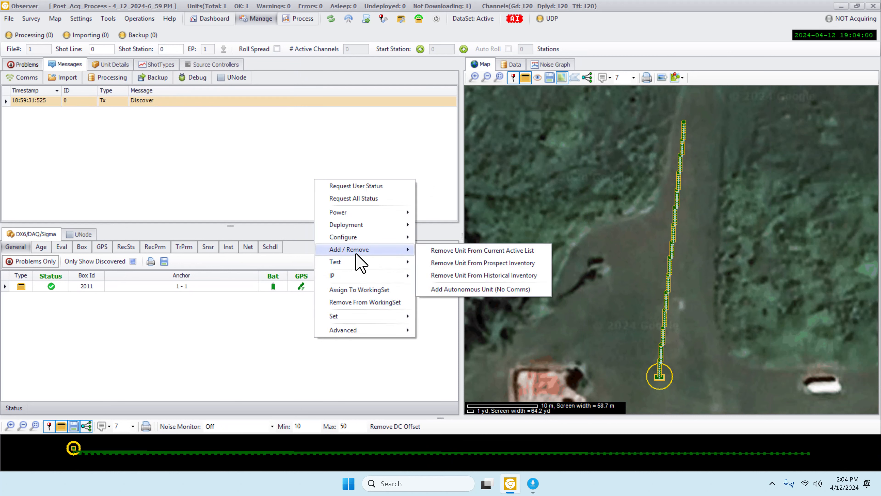
click(464, 289)
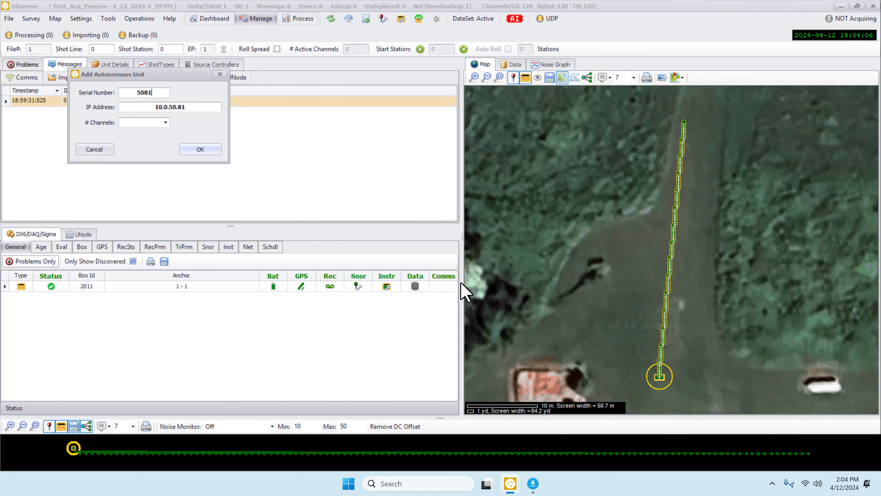
click(165, 122)
click(144, 156)
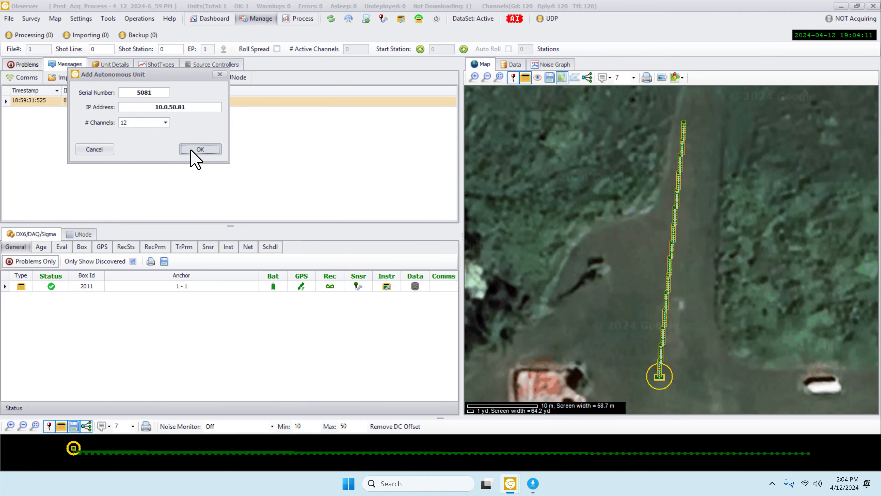
click(192, 150)
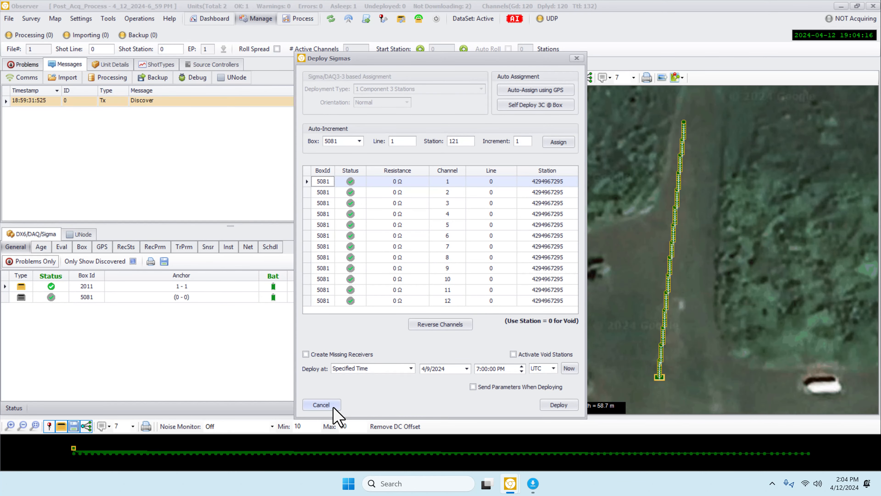
click(321, 404)
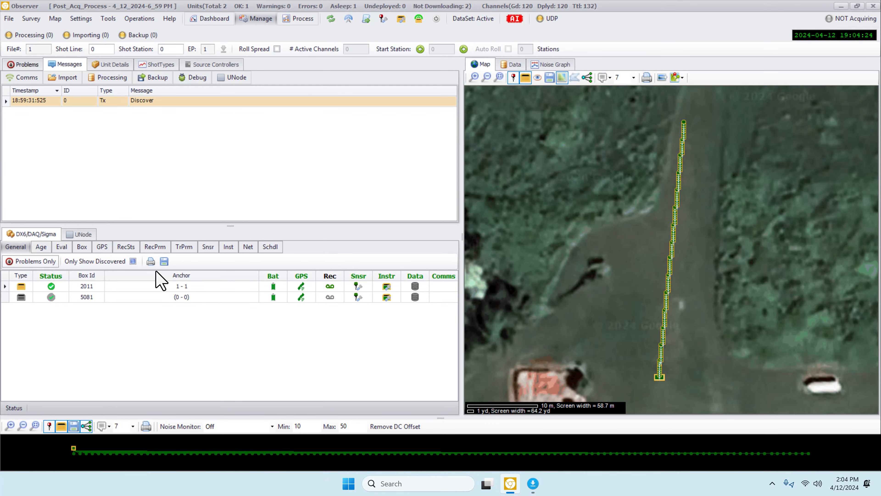
Step: Assign unit 5081 as the TimeBreak recorder in the prospect settings
click(8, 19)
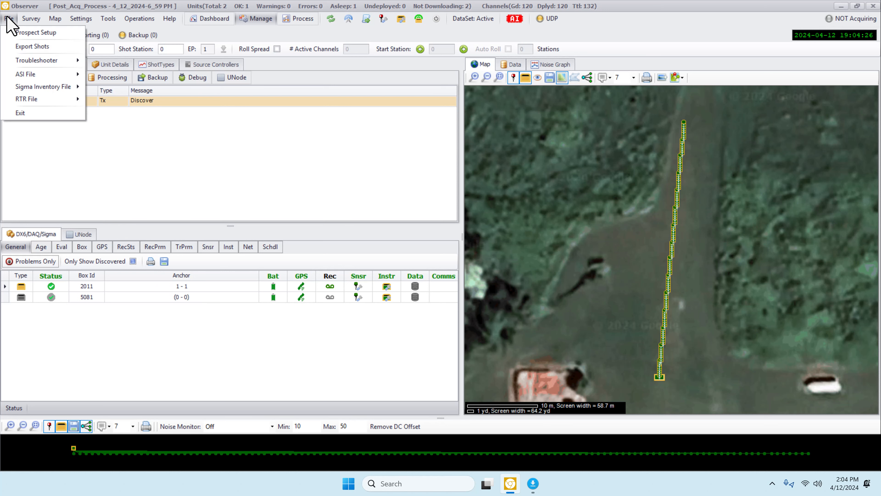
click(25, 34)
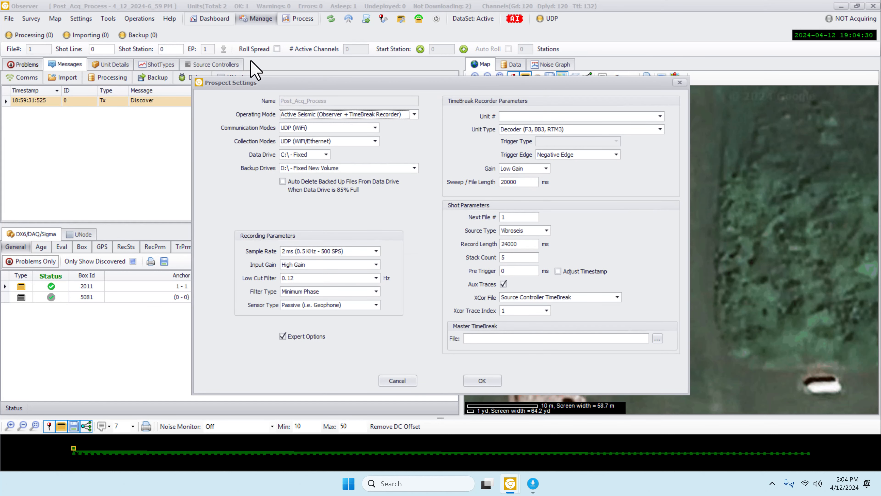
click(659, 116)
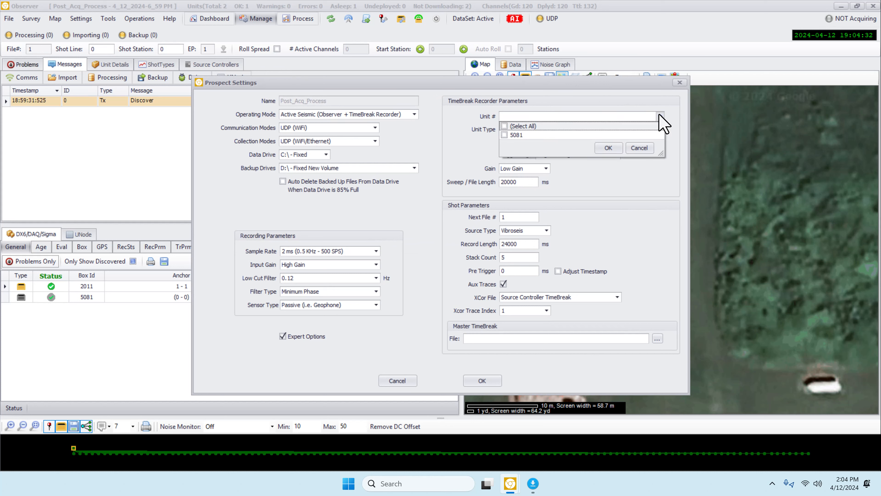
click(504, 135)
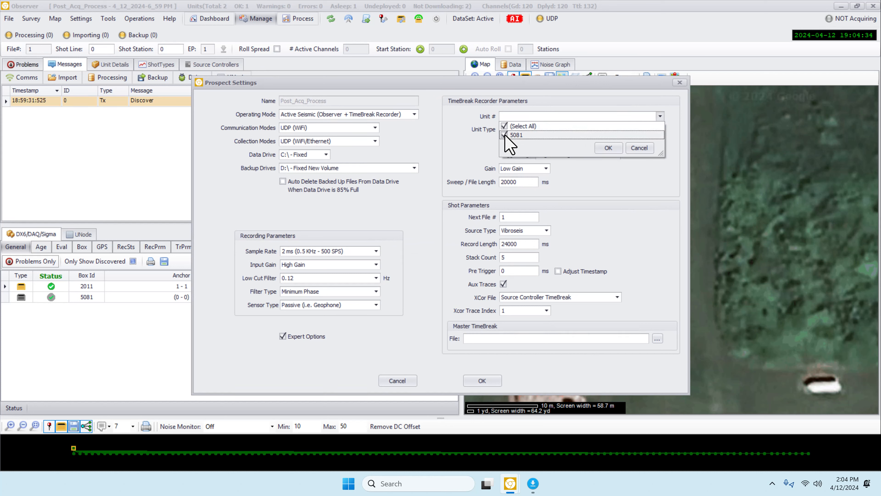
click(609, 149)
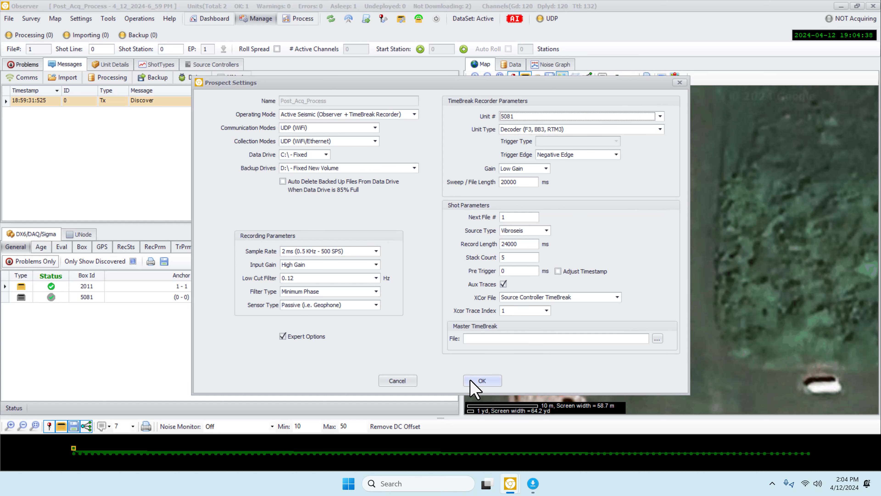
click(478, 381)
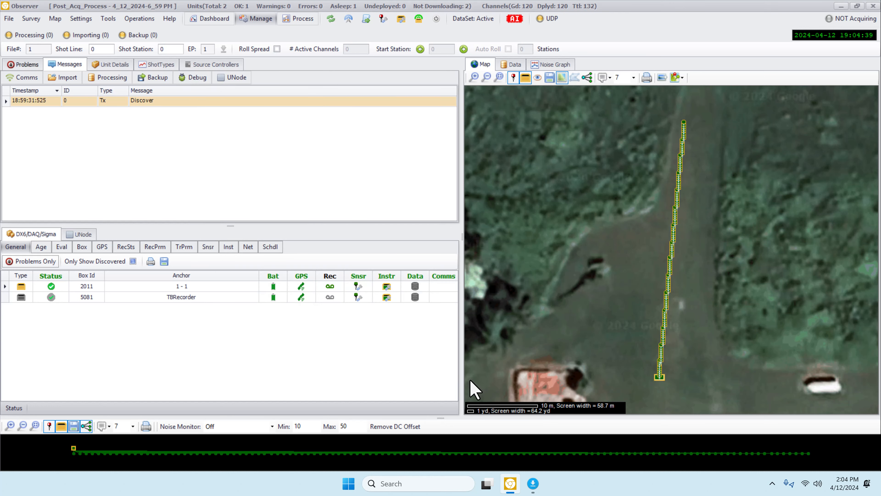
Step: Review the source controller entry for unit 5081 and the configured shot types
click(199, 296)
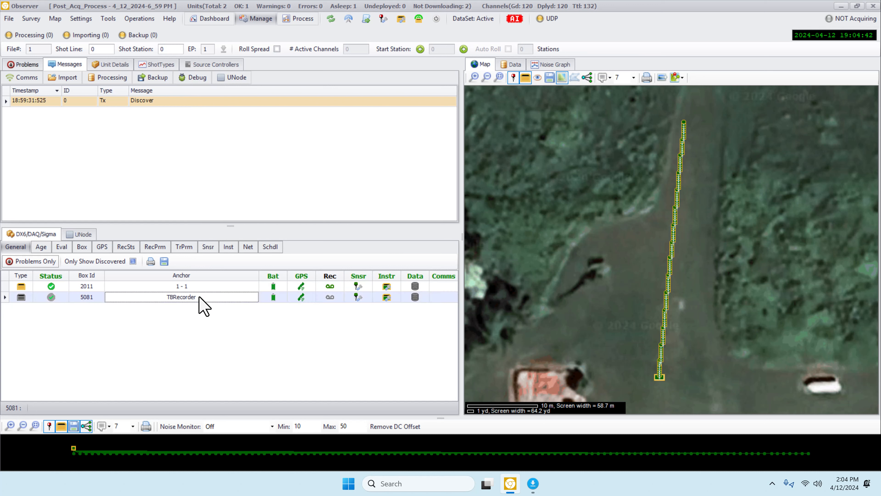
click(225, 71)
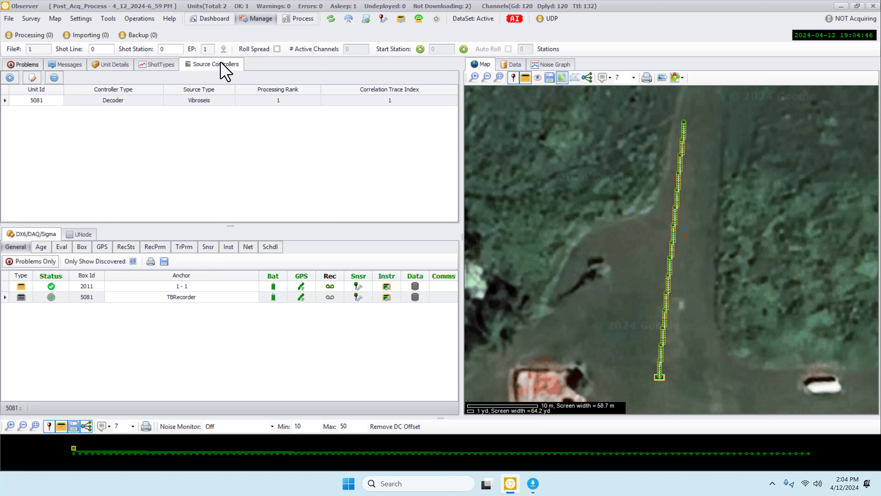
click(152, 65)
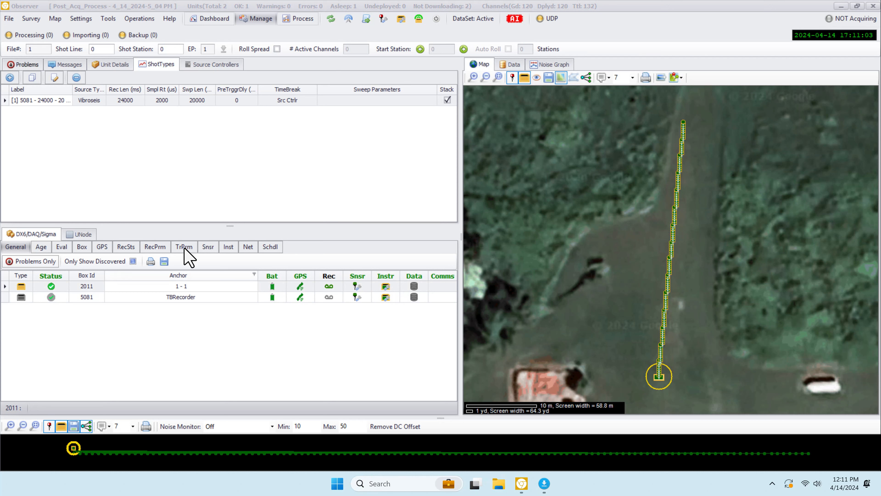
right_click(176, 287)
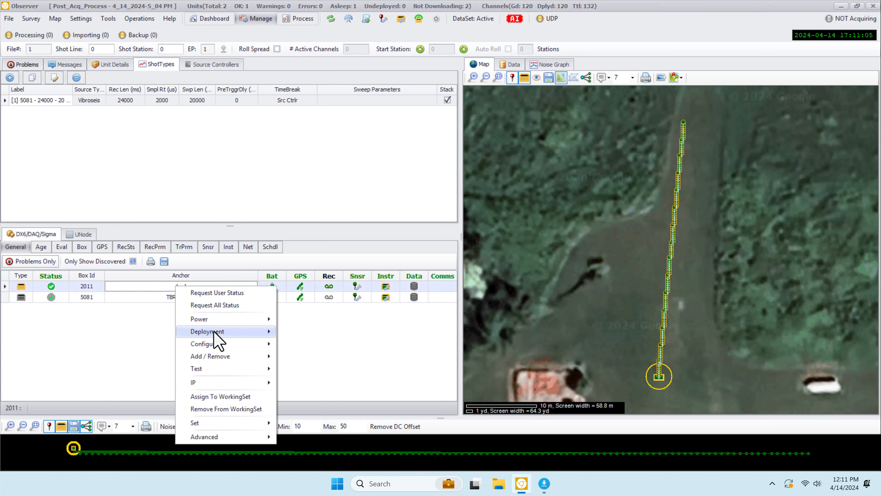
mouse_move(214, 333)
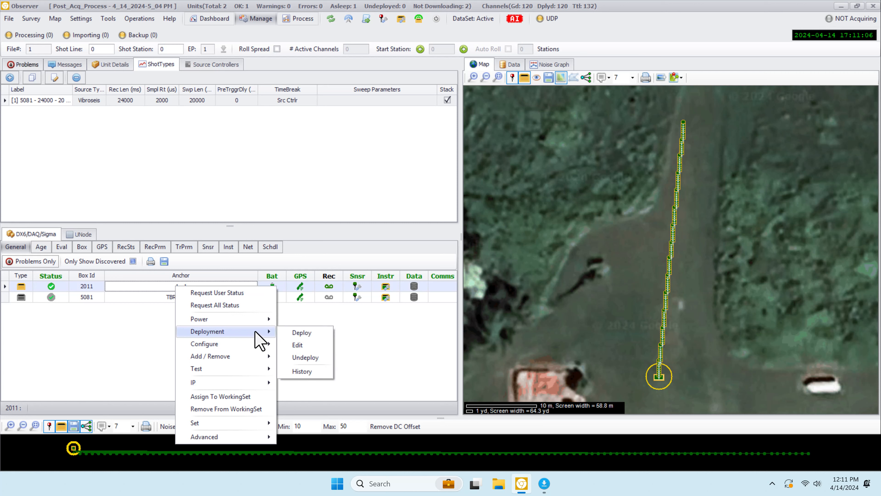
click(303, 371)
click(96, 99)
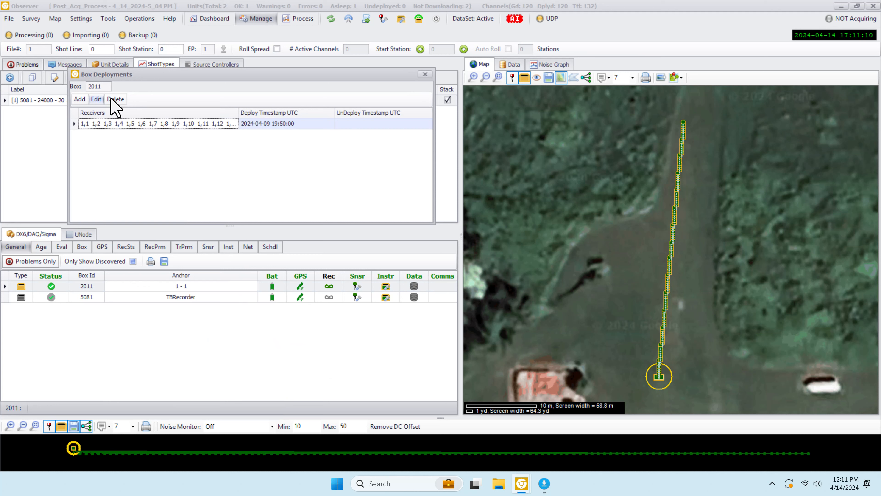
key(Right)
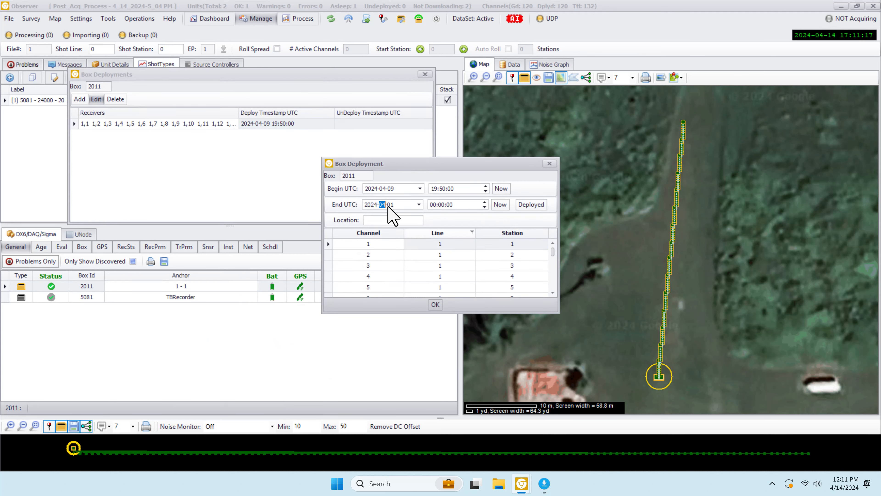
text(0409)
click(434, 205)
text(21)
click(435, 304)
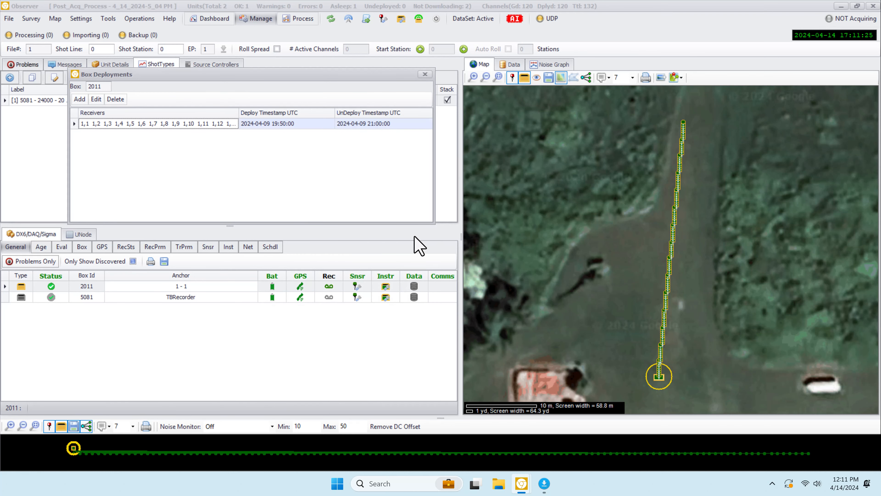
click(424, 74)
Step: Add an autonomous unit with serial number 2050, IP address 10.0.20.50 and 120 channels
right_click(147, 335)
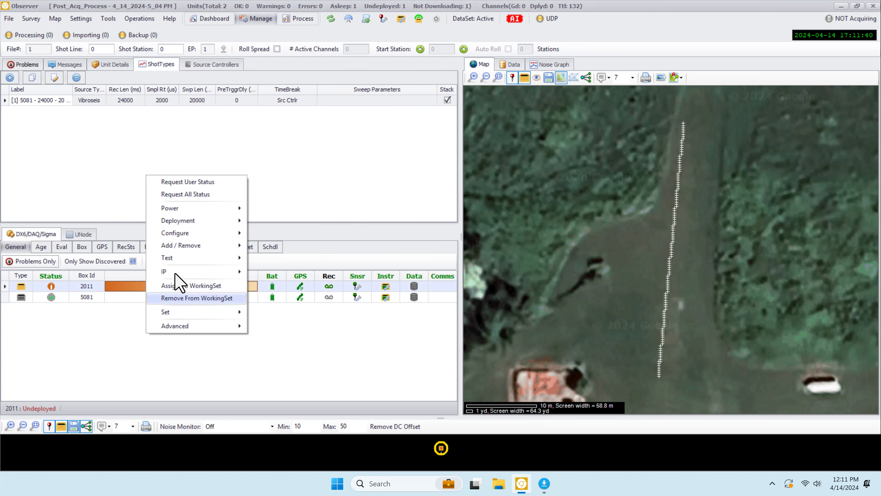
mouse_move(207, 244)
click(274, 286)
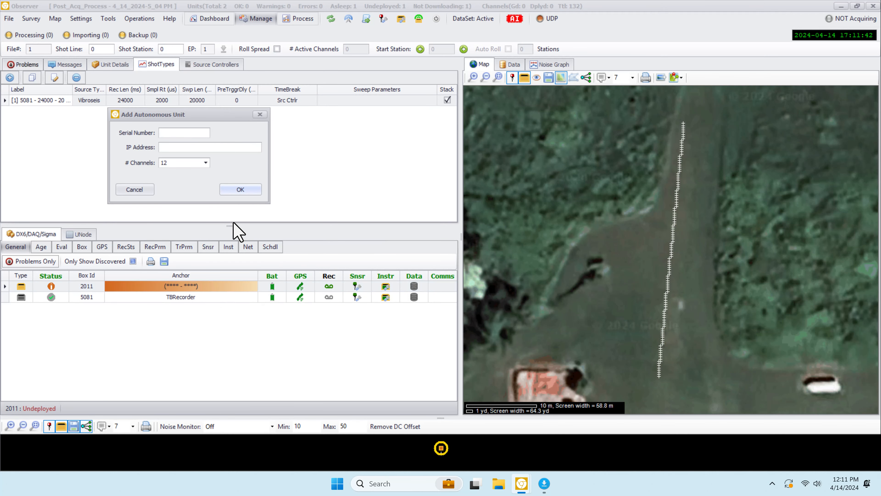
click(188, 164)
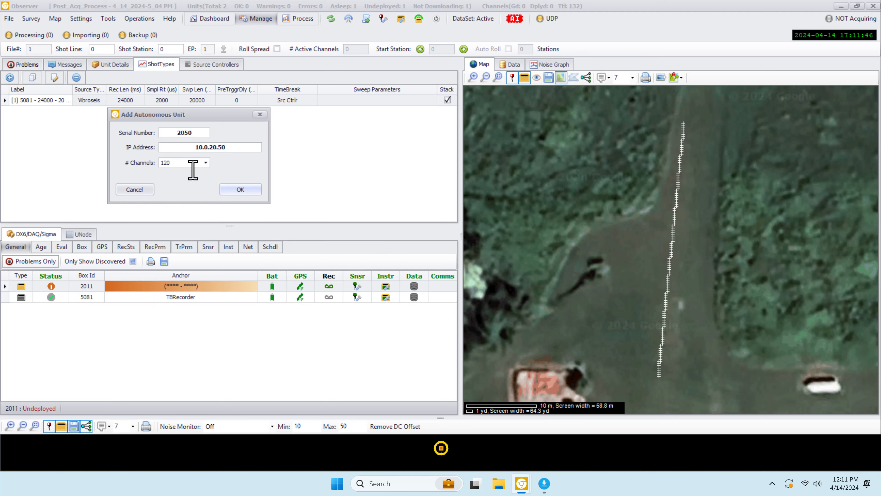
click(239, 191)
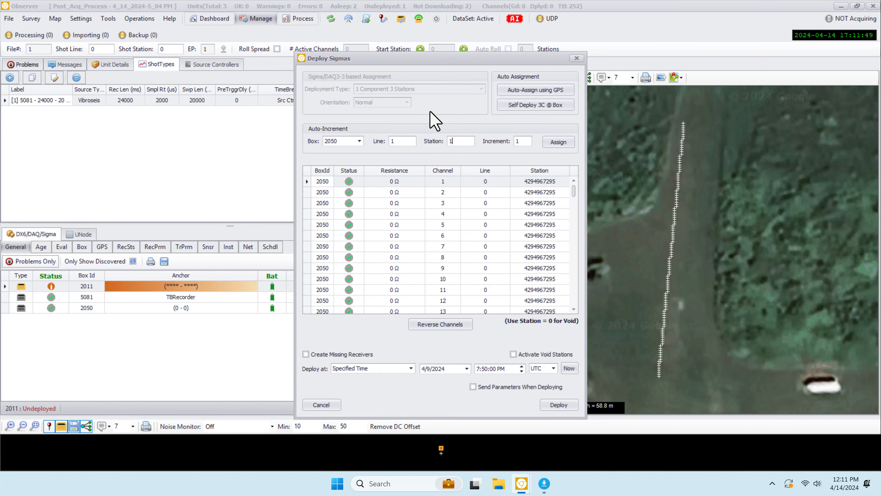
Step: Assign box 2050 to line 1 from station 1 with increment 1, and deploy it at a specified UTC time on 4/9/2024
click(566, 143)
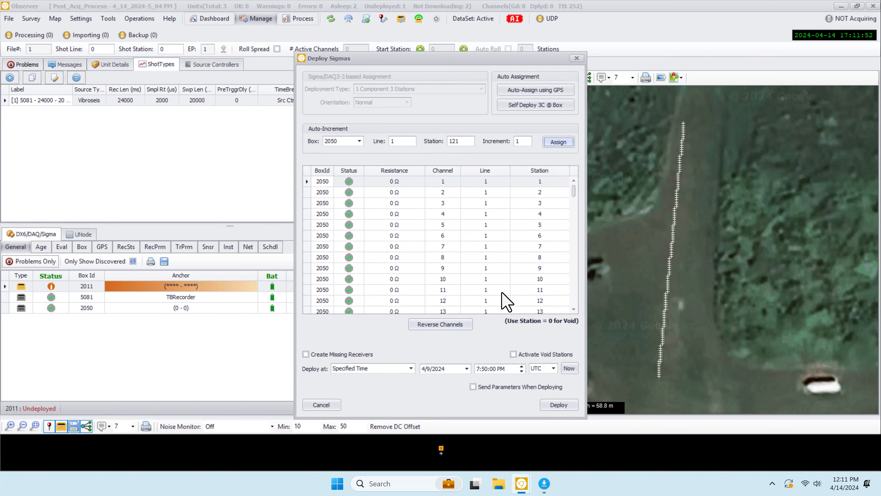
click(478, 369)
click(489, 373)
click(559, 405)
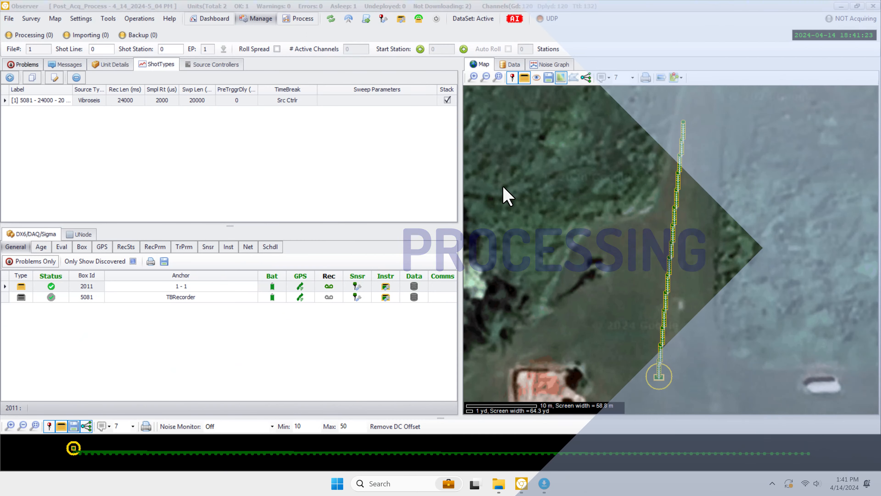
Step: Mark a passive start event and a passive end event in the Event Manager with the default comments
click(302, 19)
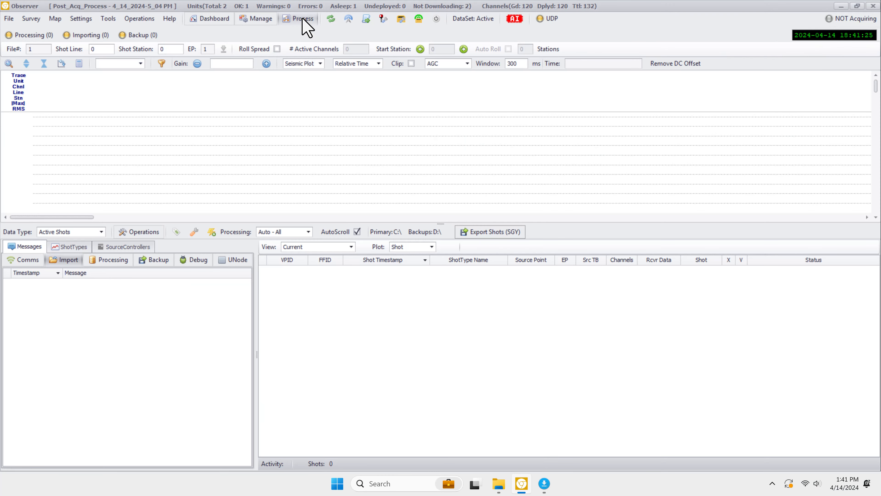
click(136, 236)
click(142, 283)
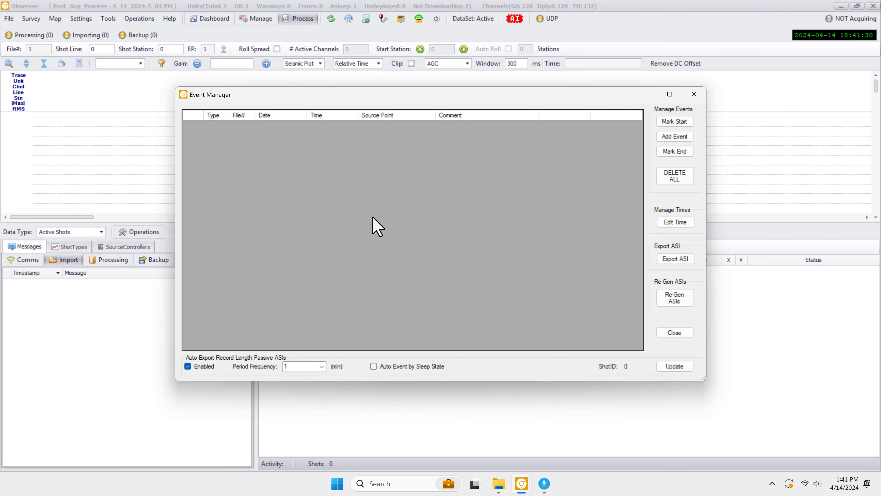
click(663, 122)
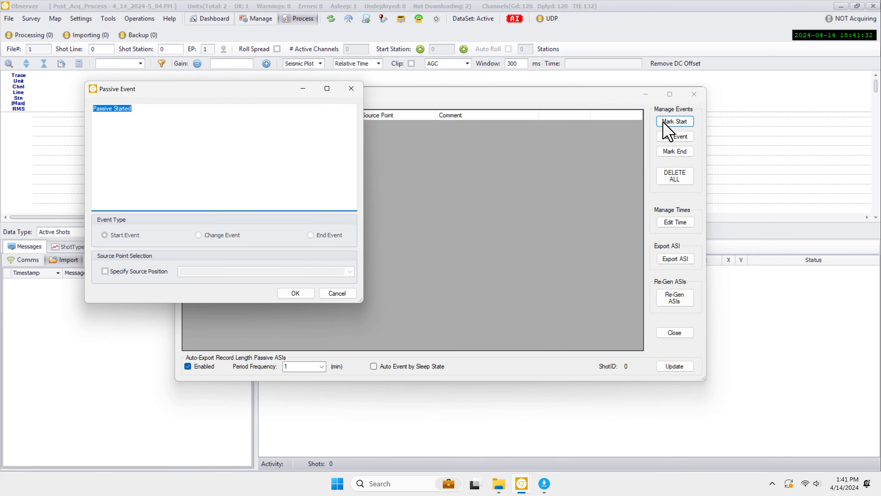
click(290, 294)
click(675, 151)
click(309, 305)
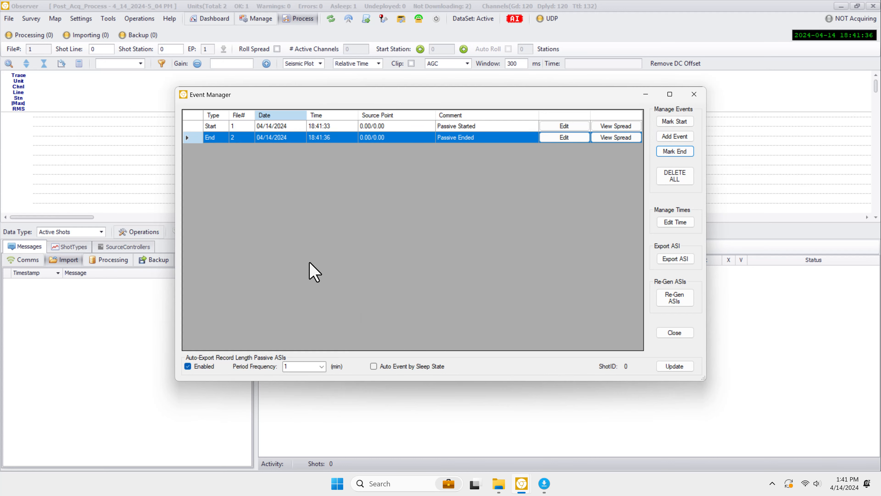
Step: Set the passive start event's time to April 9, 2024, 19:55:00 UTC
click(675, 222)
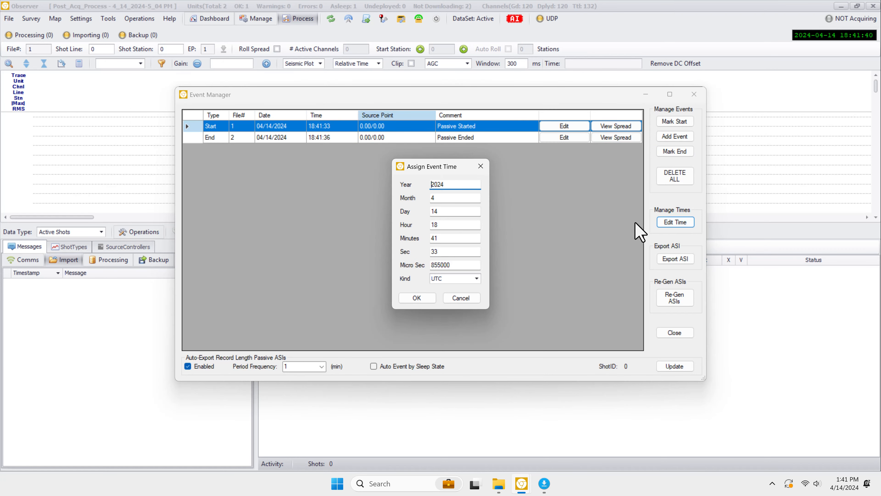
double_click(430, 210)
text(9)
key(Tab)
key(Tab)
text(55)
key(Tab)
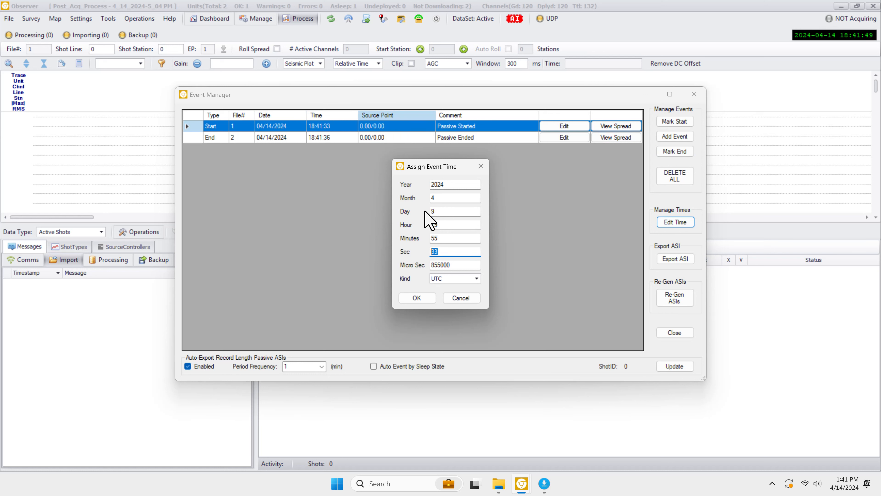
text(0)
key(Tab)
click(415, 298)
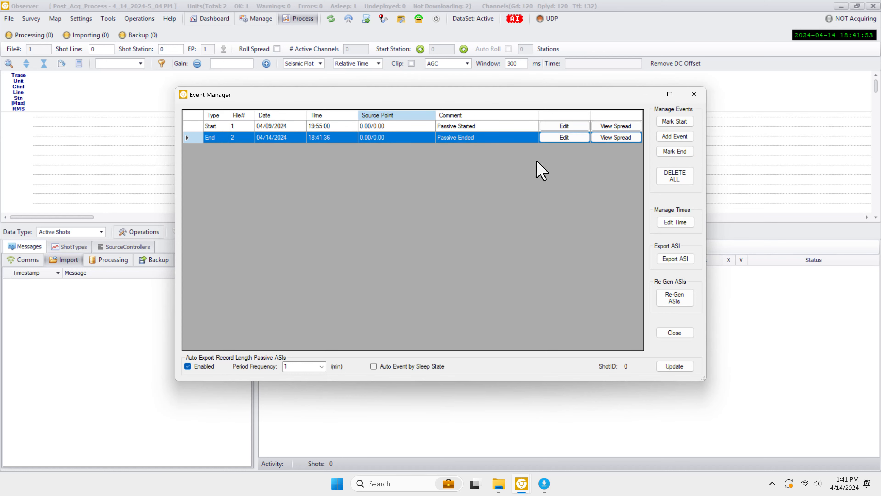
Step: Set the passive end event's time to April 9, 2024, 19:59:00 UTC with zero microseconds
click(674, 222)
double_click(435, 209)
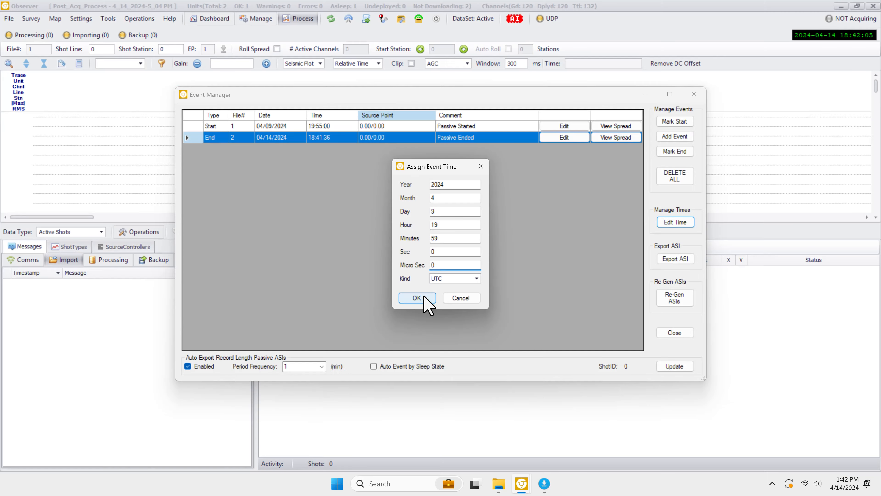
click(417, 298)
Step: Apply the passive events, close the Event Manager and show the Passive Records data type
click(674, 366)
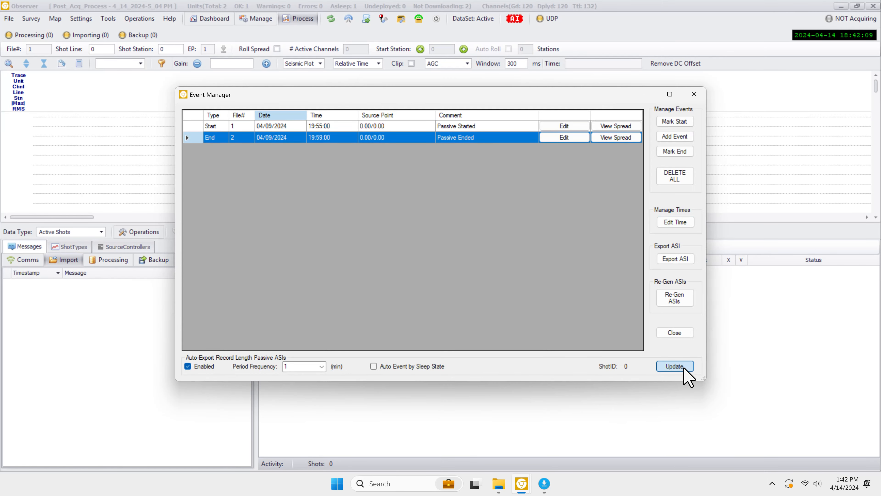
click(694, 94)
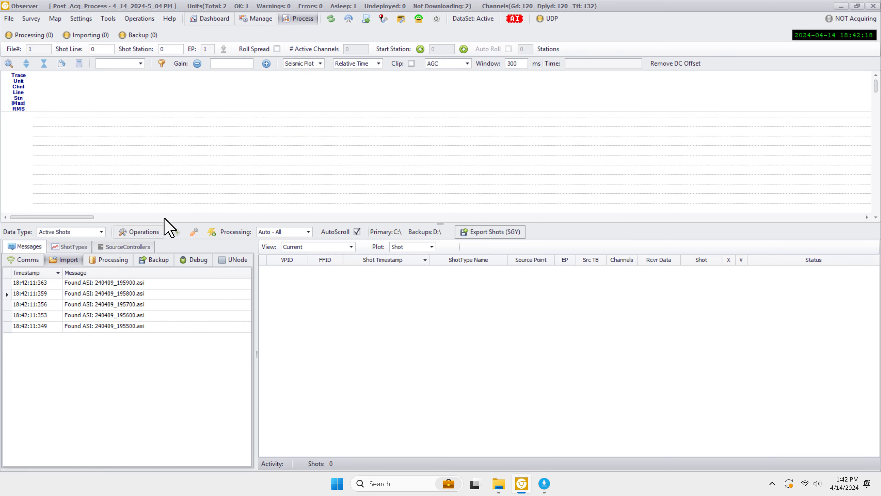
click(101, 232)
click(87, 246)
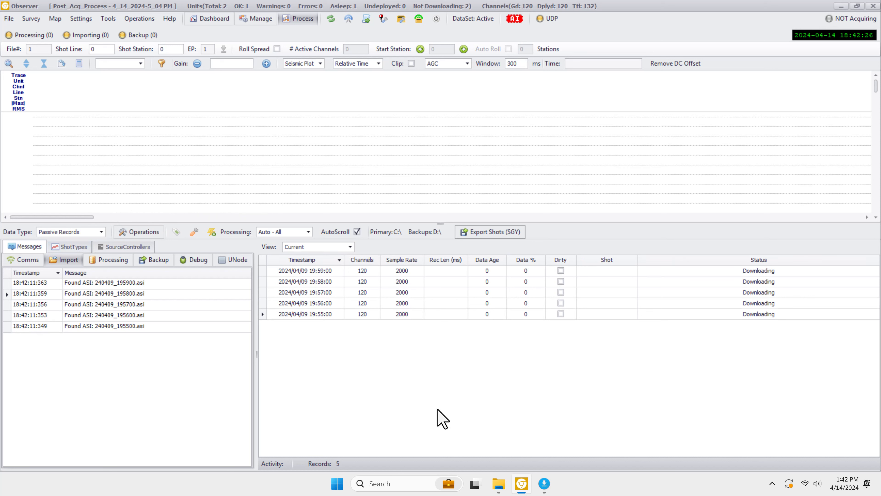
Step: Restart the UDD downloader, check its download times and minimize its window
click(545, 486)
drag(448, 114, 428, 33)
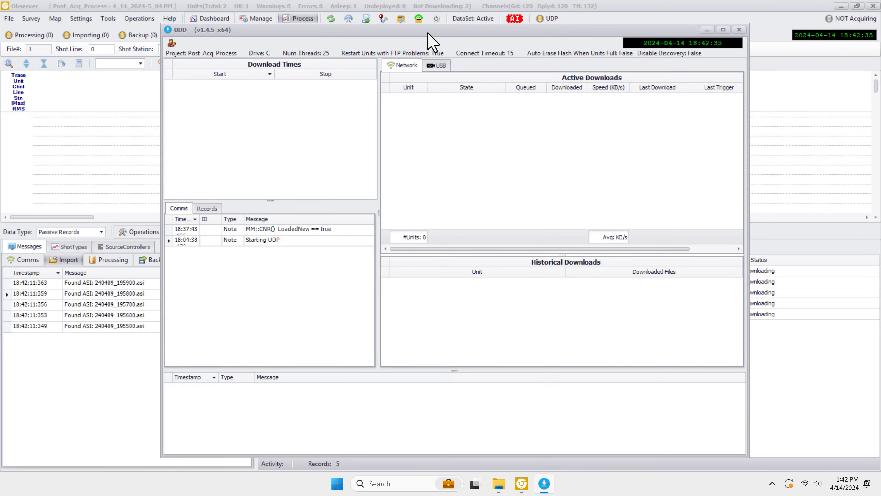
click(148, 234)
click(147, 271)
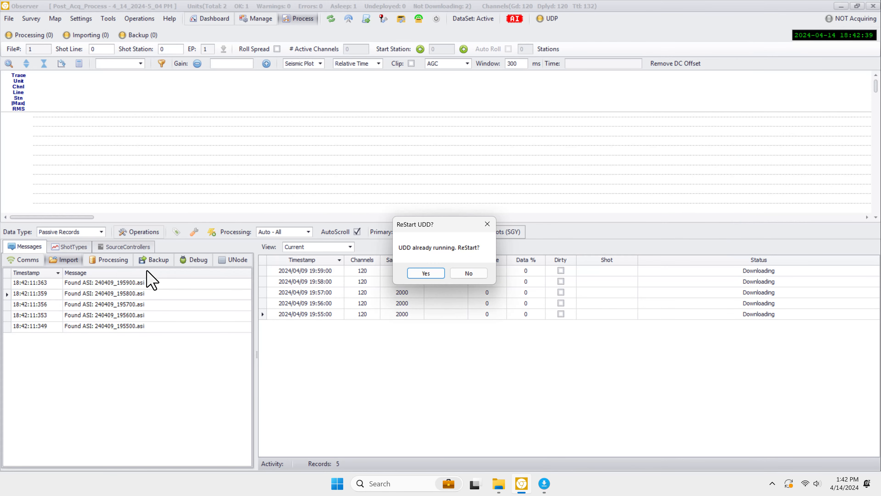
click(423, 274)
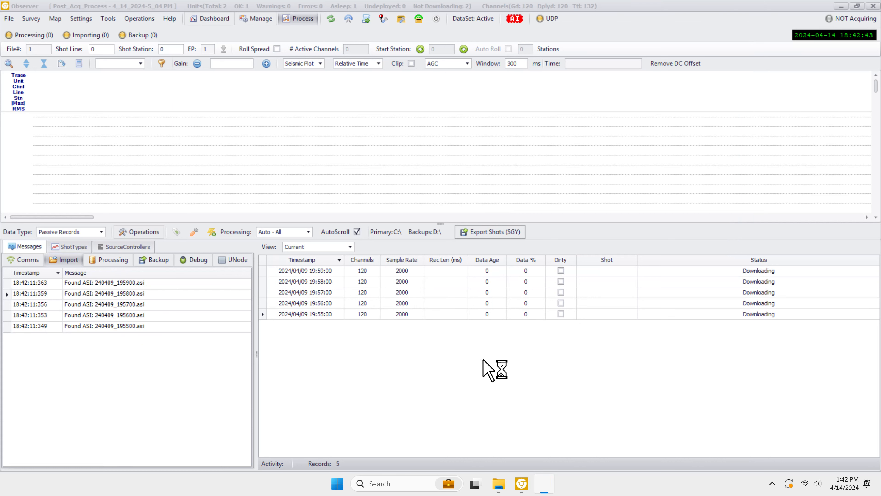
click(544, 485)
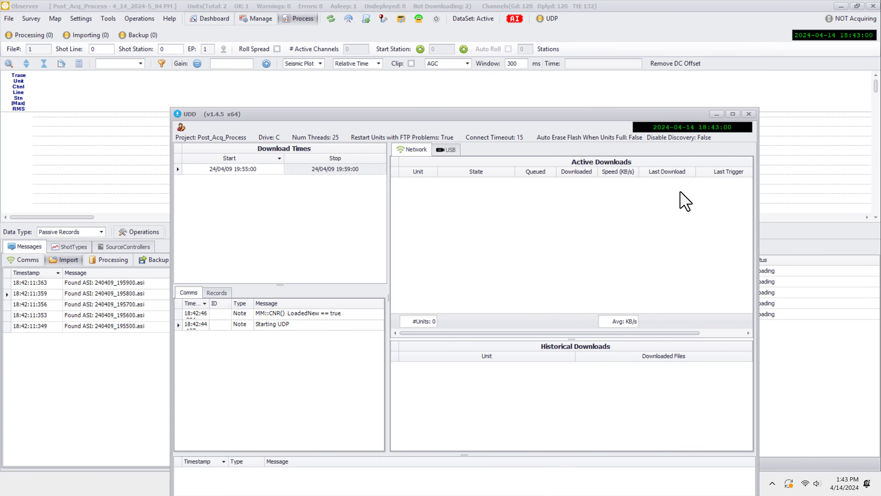
click(716, 115)
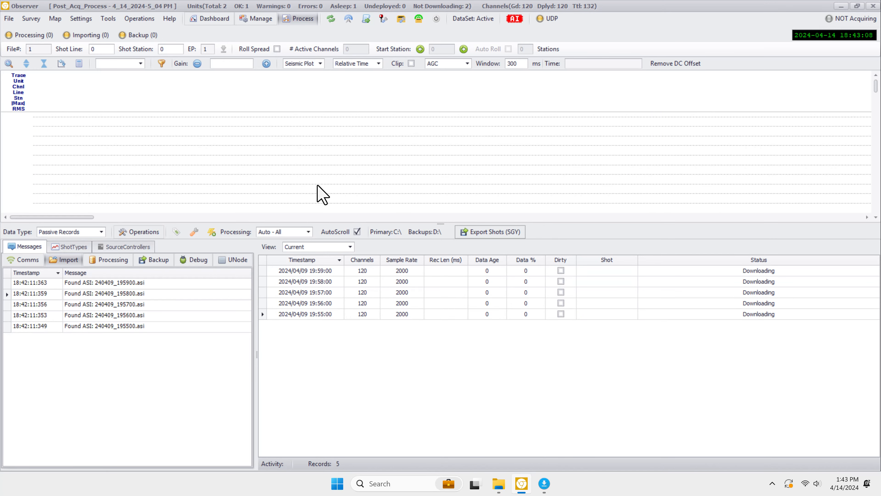
Step: Import the receiver SGY files 2011_240409_195600 through 2011_240409_195900 from the UNODE folder
click(138, 231)
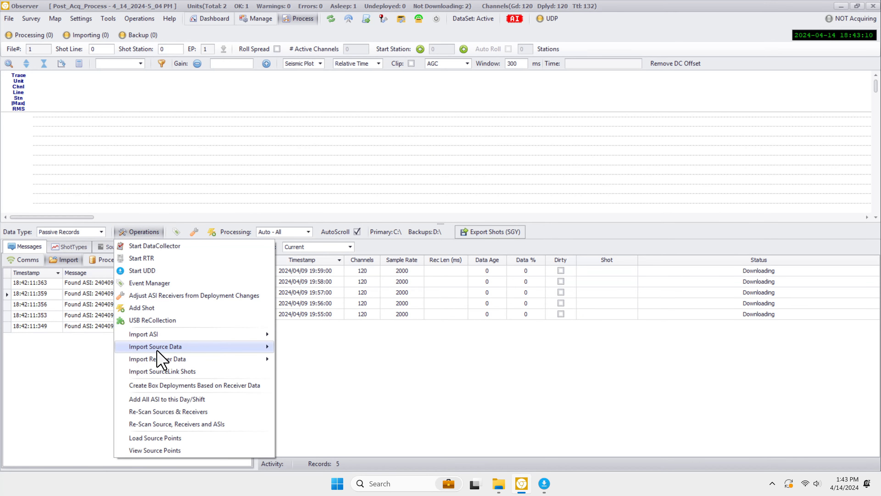
mouse_move(163, 361)
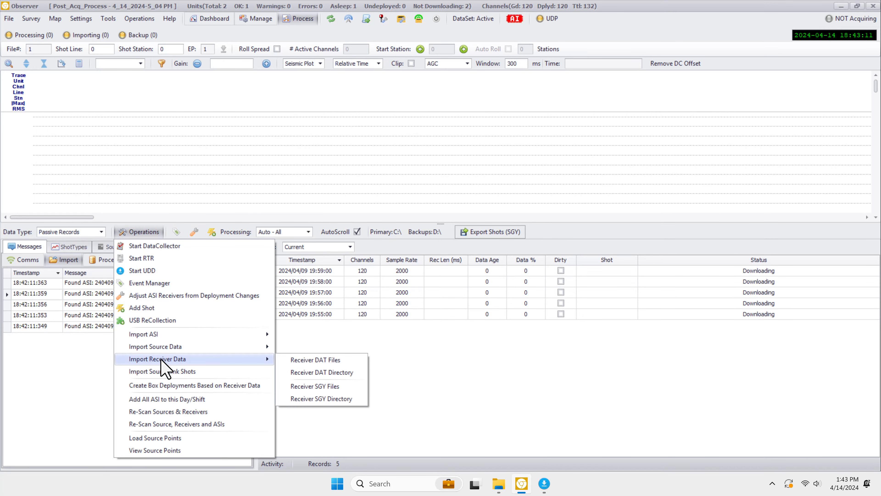
click(327, 387)
click(127, 105)
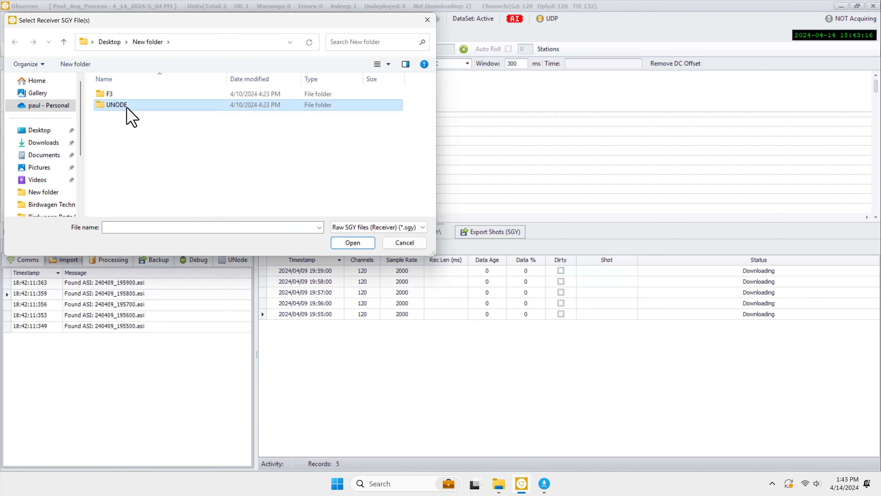
double_click(127, 108)
drag(129, 150, 112, 98)
click(346, 244)
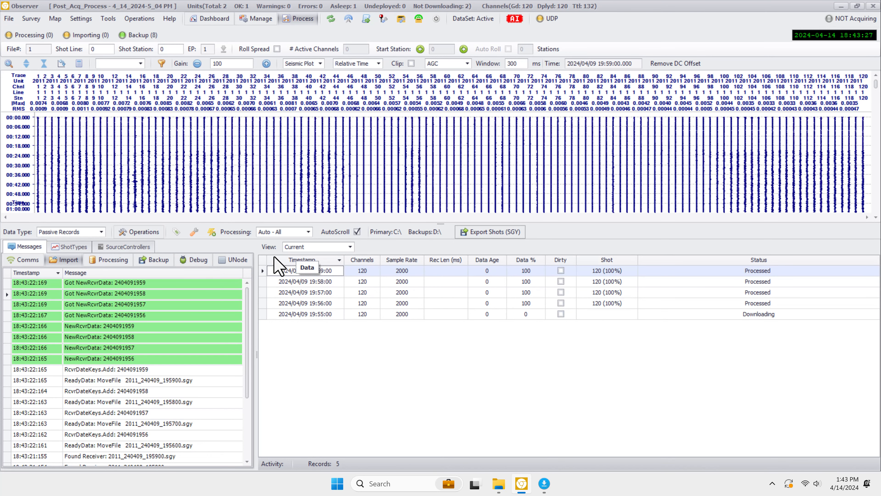
Step: Import the five source SGY files 5081_240409_195650_616000 through 5081_240409_195900_824000 from the F3 folder
click(159, 232)
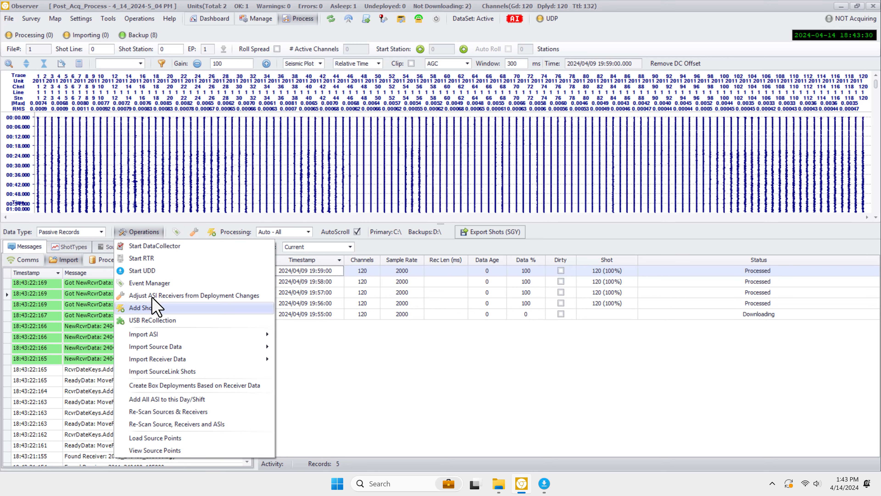
mouse_move(179, 347)
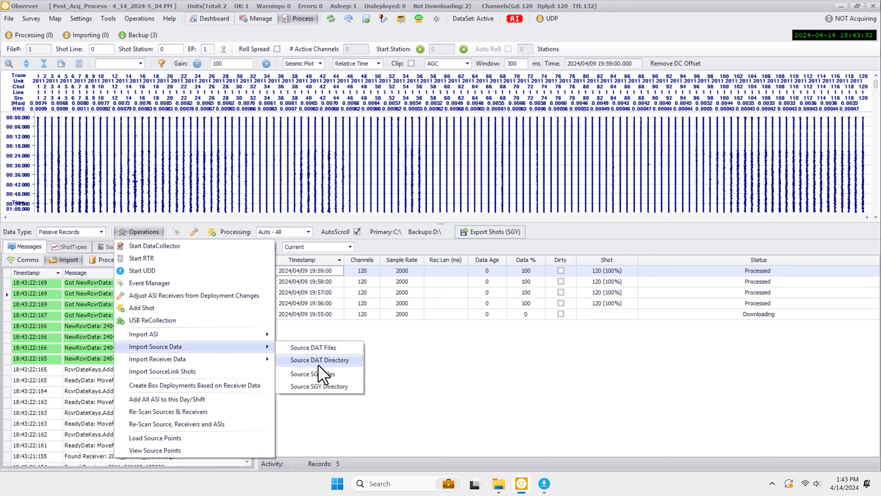
click(314, 374)
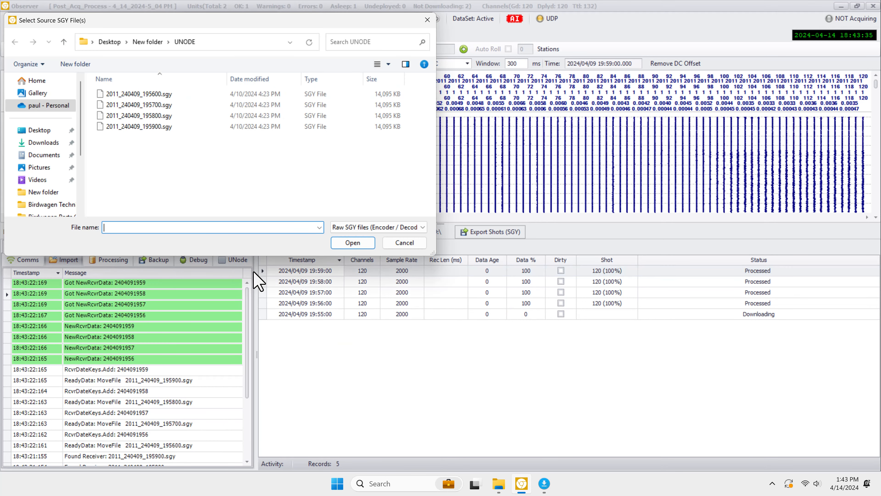
click(147, 42)
double_click(133, 93)
drag(137, 143, 115, 92)
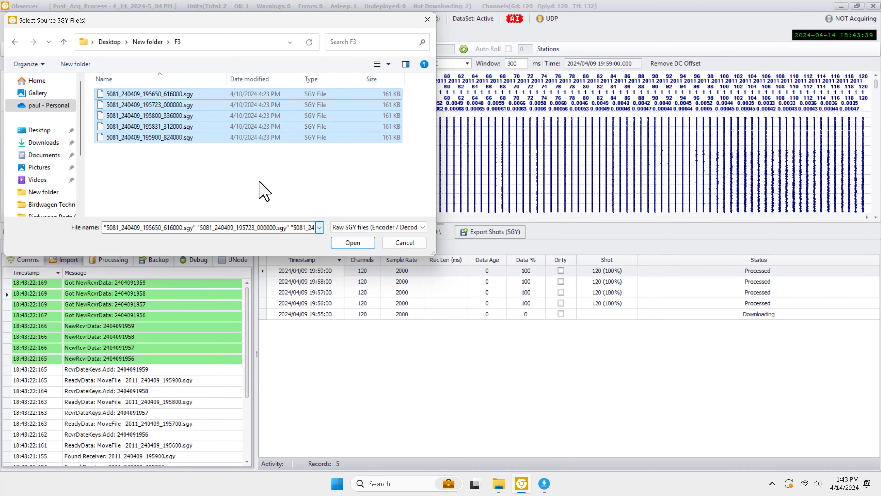
click(353, 243)
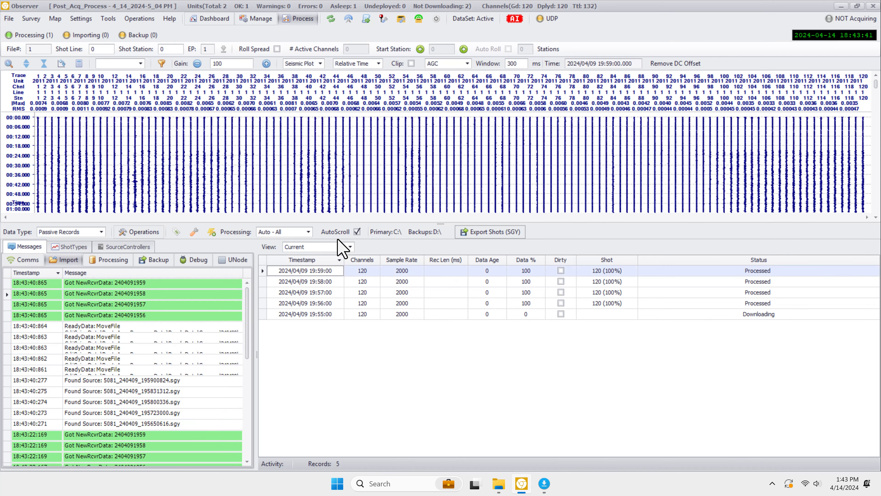
Step: Check the TimeBreak Files list, then show the Active Shots data type and enlarge the seismic plot area
click(99, 232)
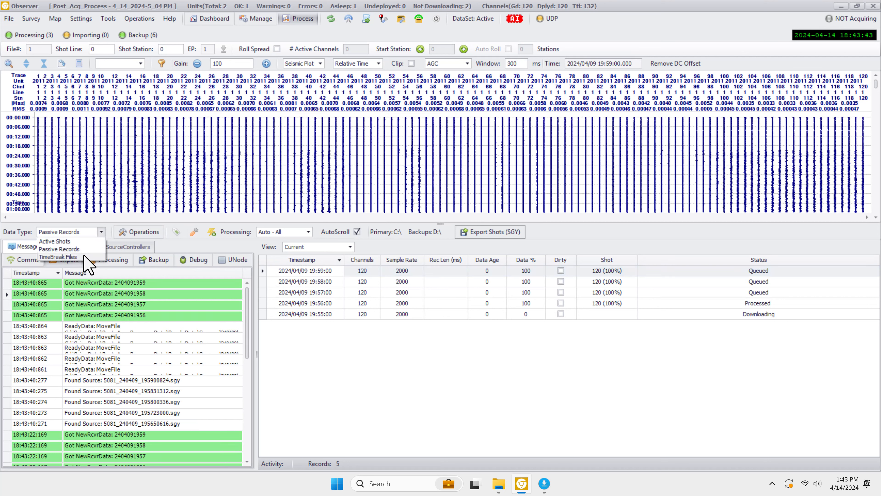
click(59, 257)
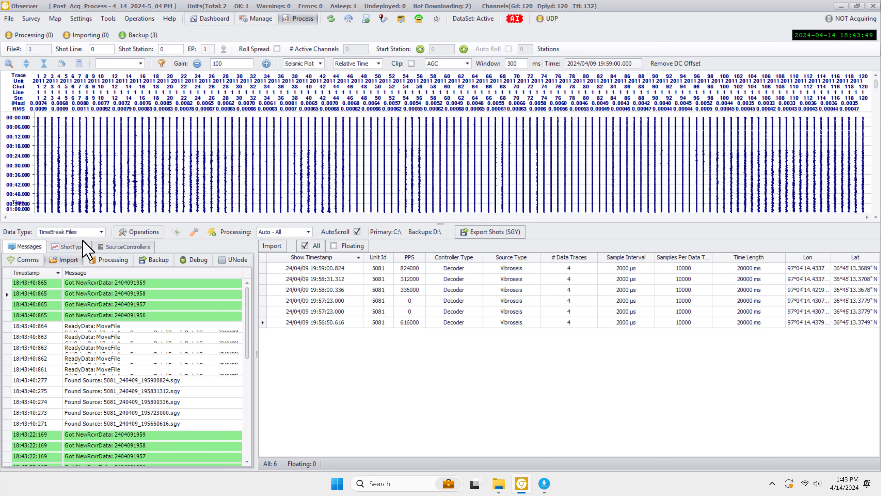
click(80, 232)
click(59, 240)
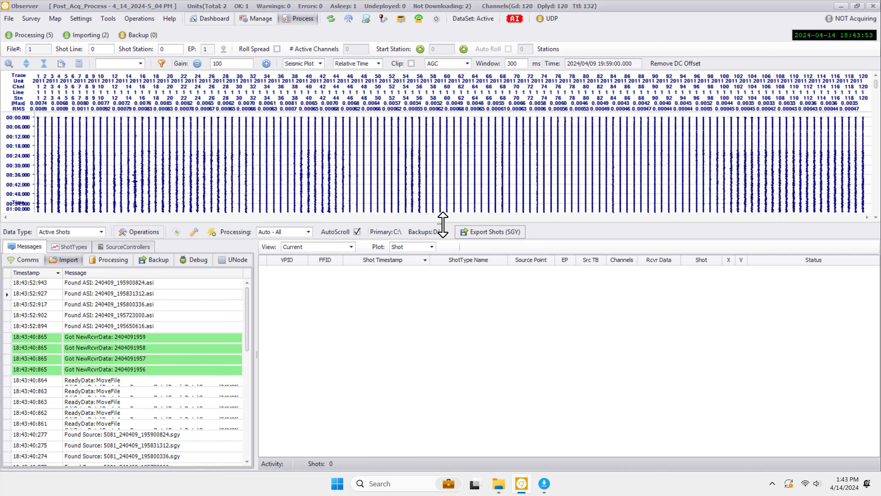
drag(442, 225, 428, 313)
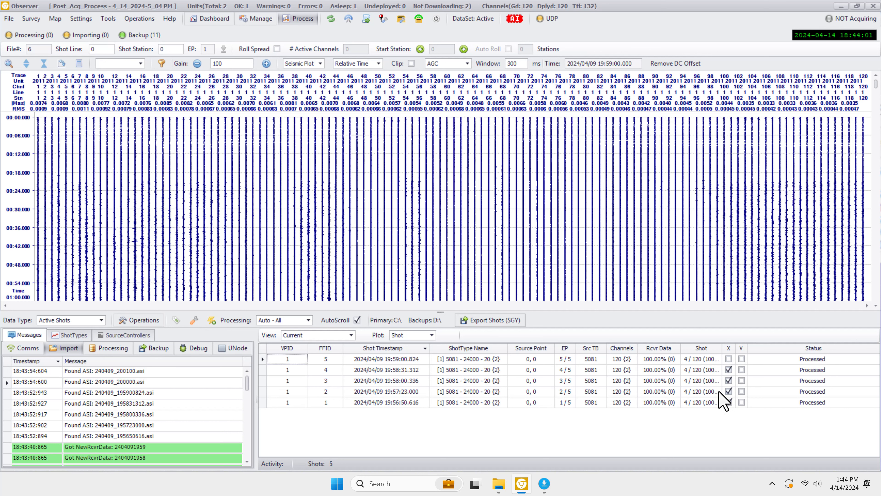
Step: Plot the shot with FFID 4 and switch its display to the XCor plot
click(695, 369)
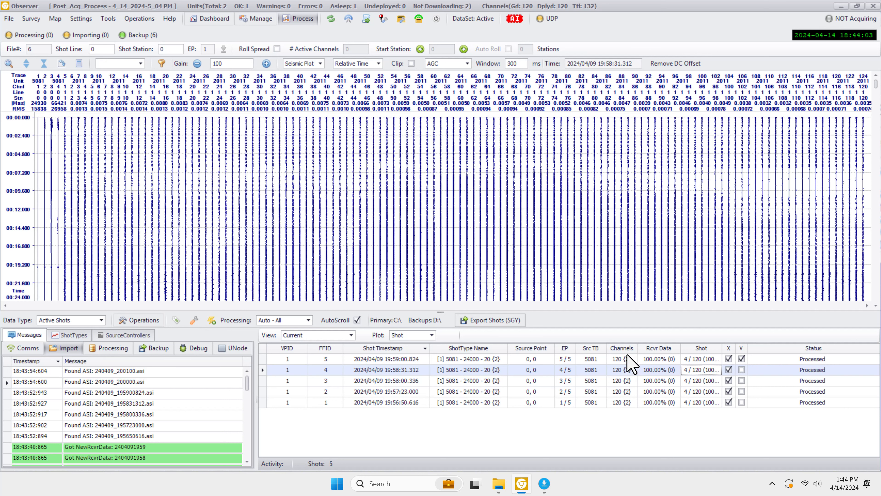
click(431, 335)
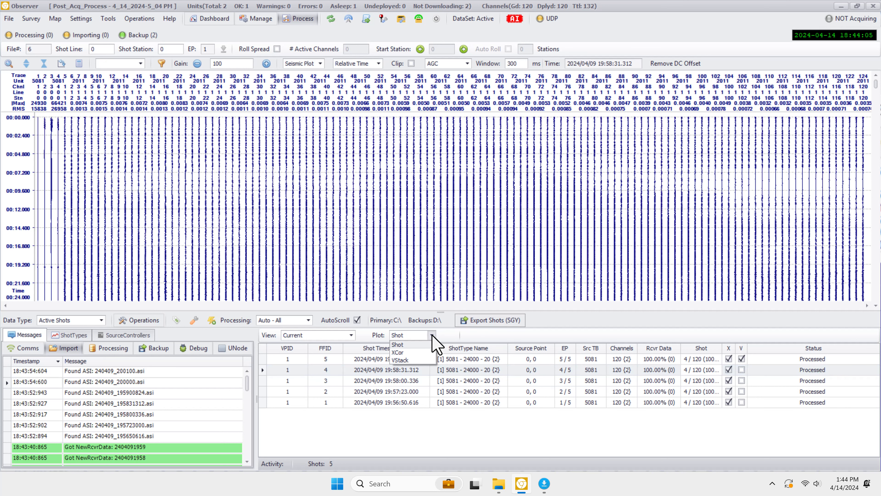
click(397, 352)
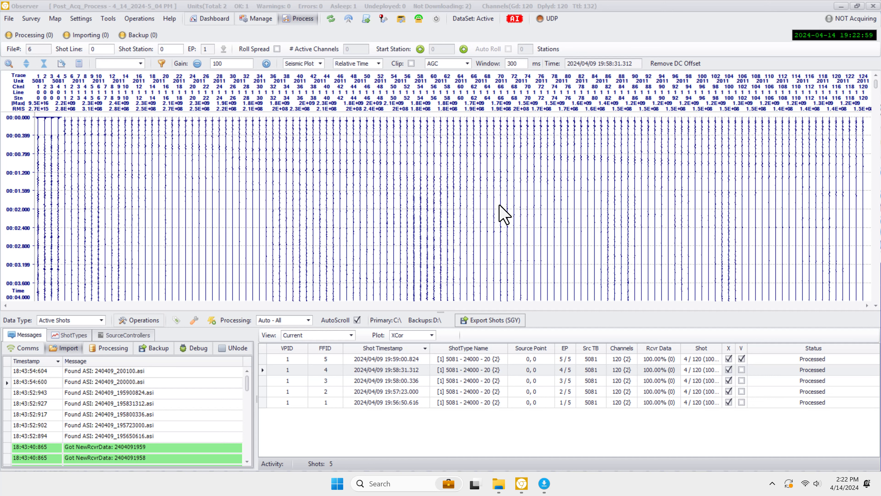
Step: Auto set VPID, FFID, EP, #EPs and source line and station for all five shots, grouping by source point proximity and GPS location
click(519, 359)
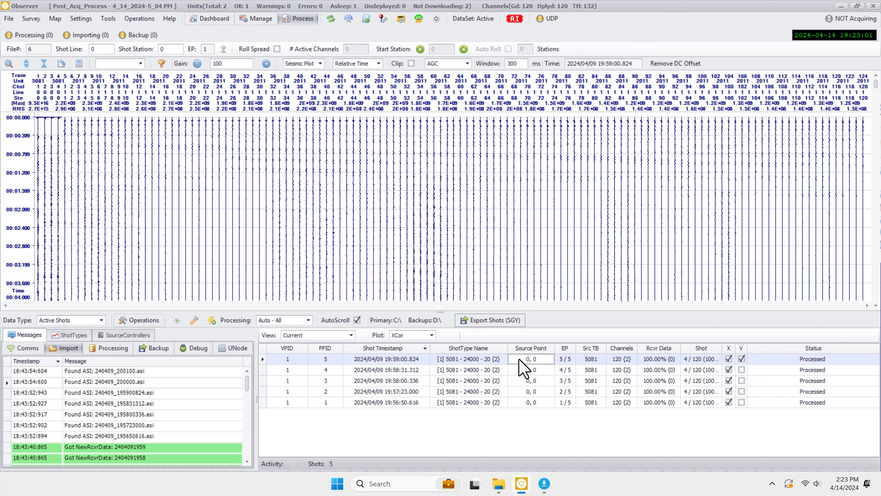
shift+click(526, 402)
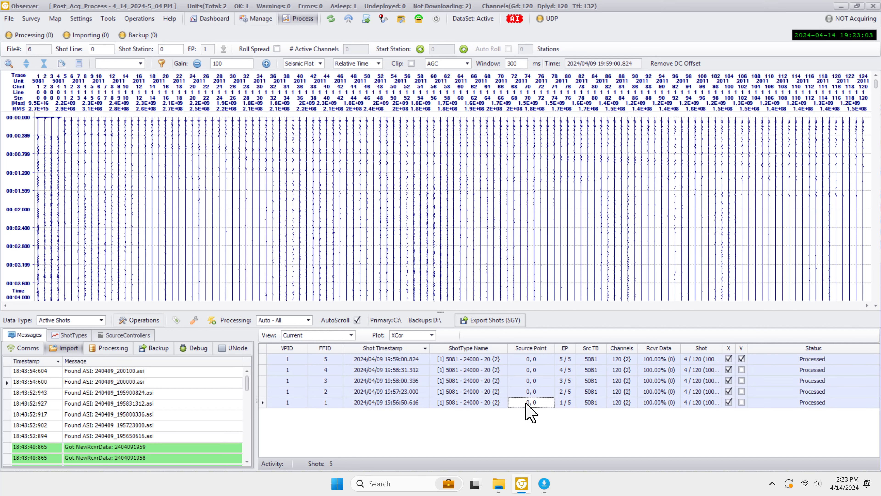
right_click(526, 403)
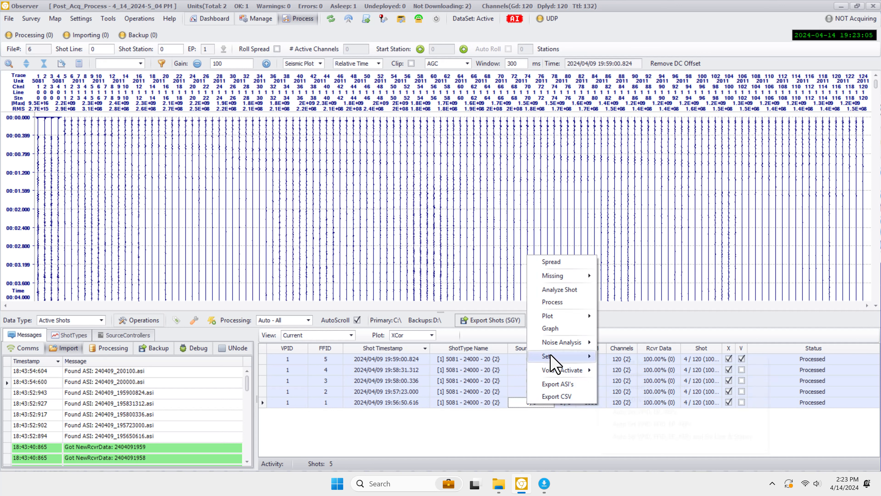
mouse_move(555, 356)
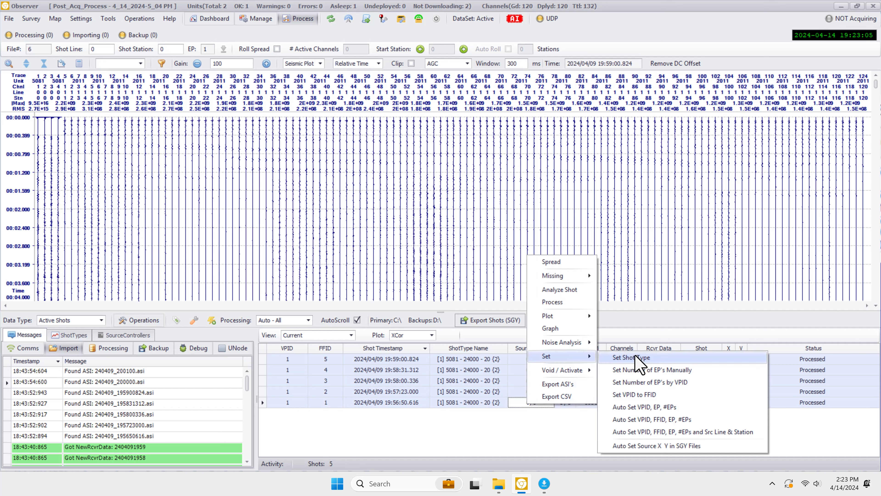
click(657, 434)
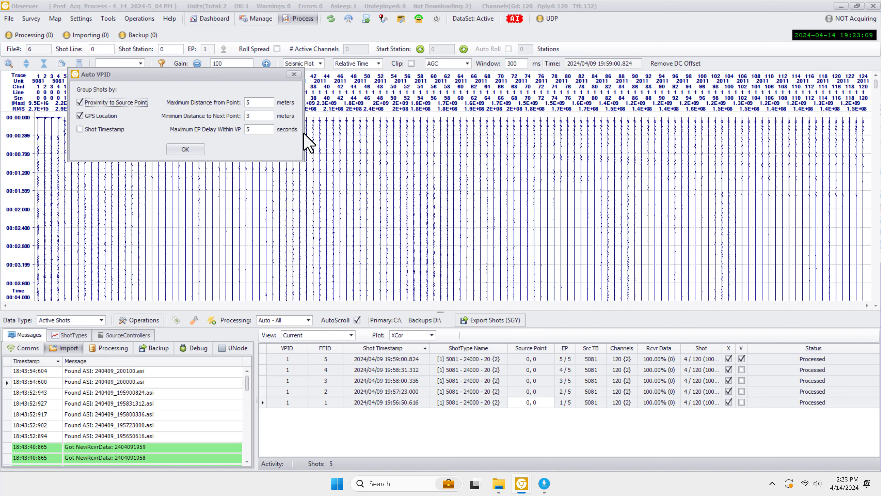
double_click(269, 102)
click(172, 151)
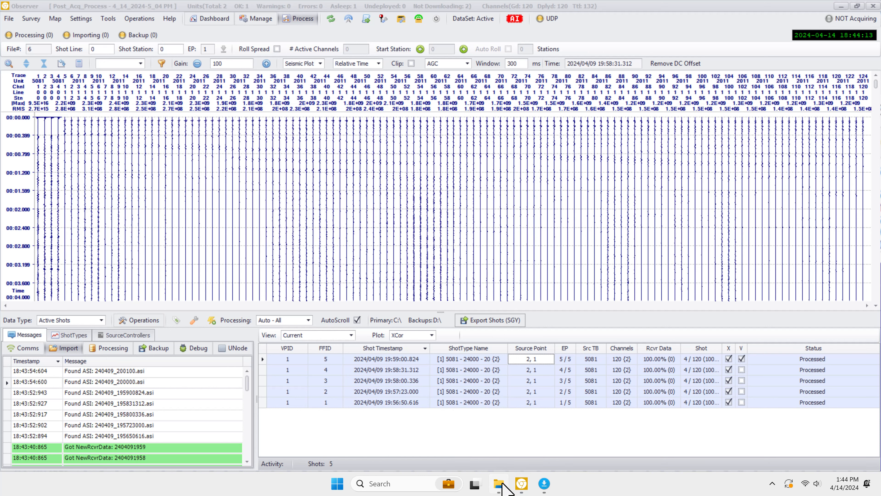
Step: Switch to File Explorer and open the Vibroseis folder under C:\iSeis_Data\Post_Acq_Process_Data\ProcessedSGY\240409
click(499, 480)
click(466, 134)
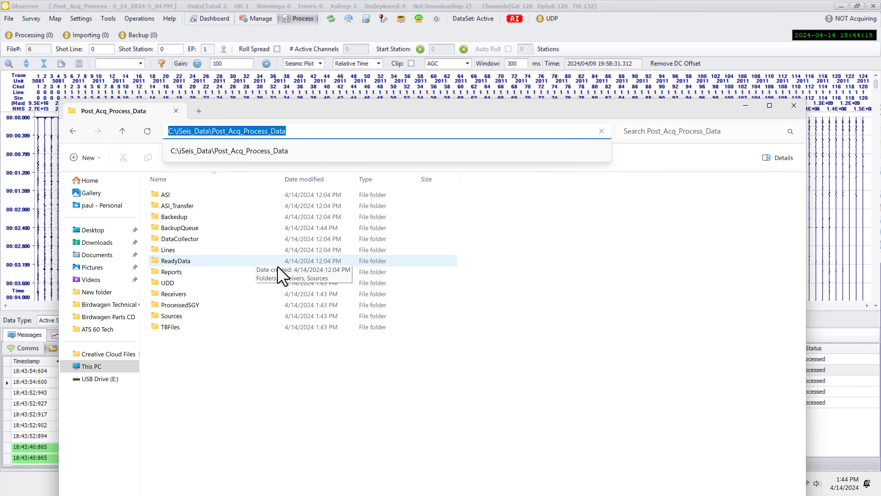
double_click(243, 305)
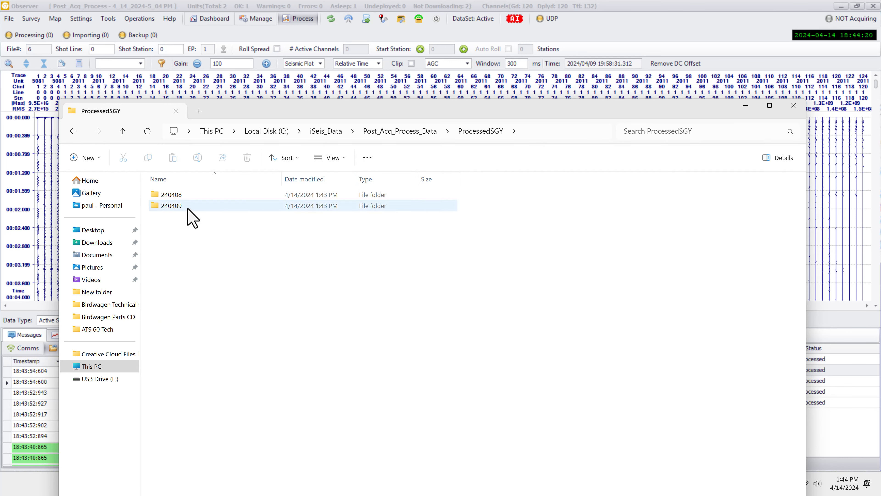
double_click(171, 206)
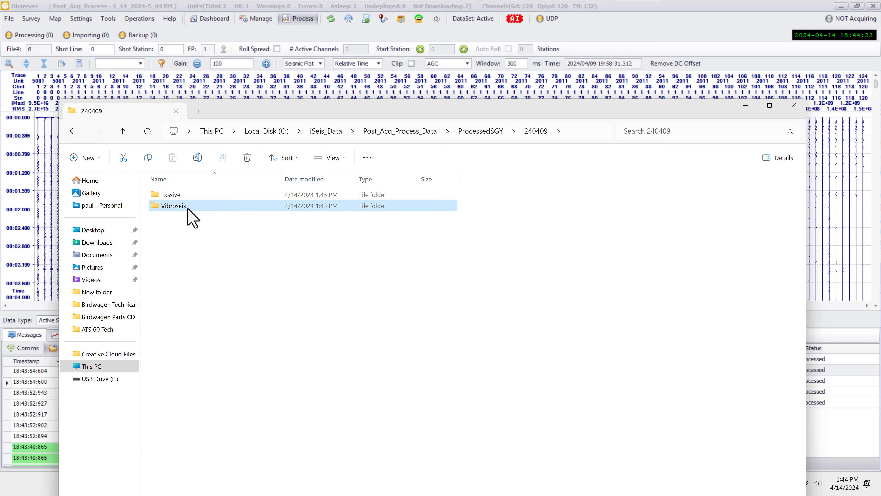
double_click(187, 208)
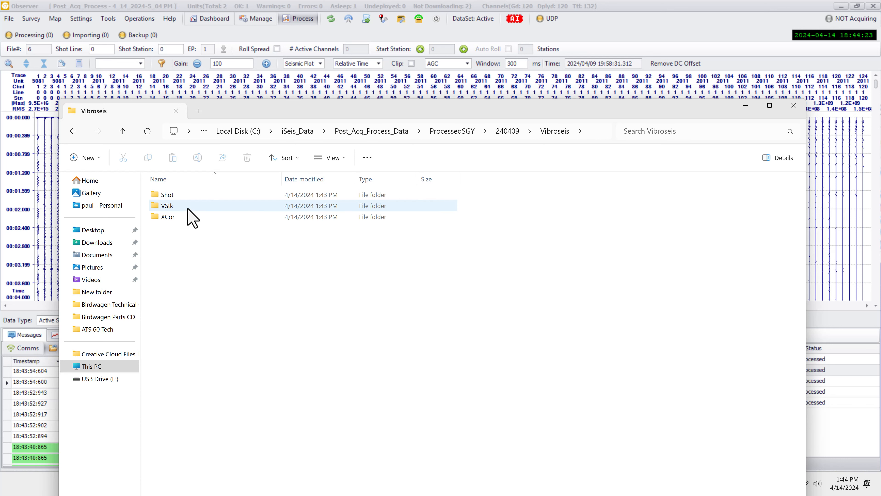